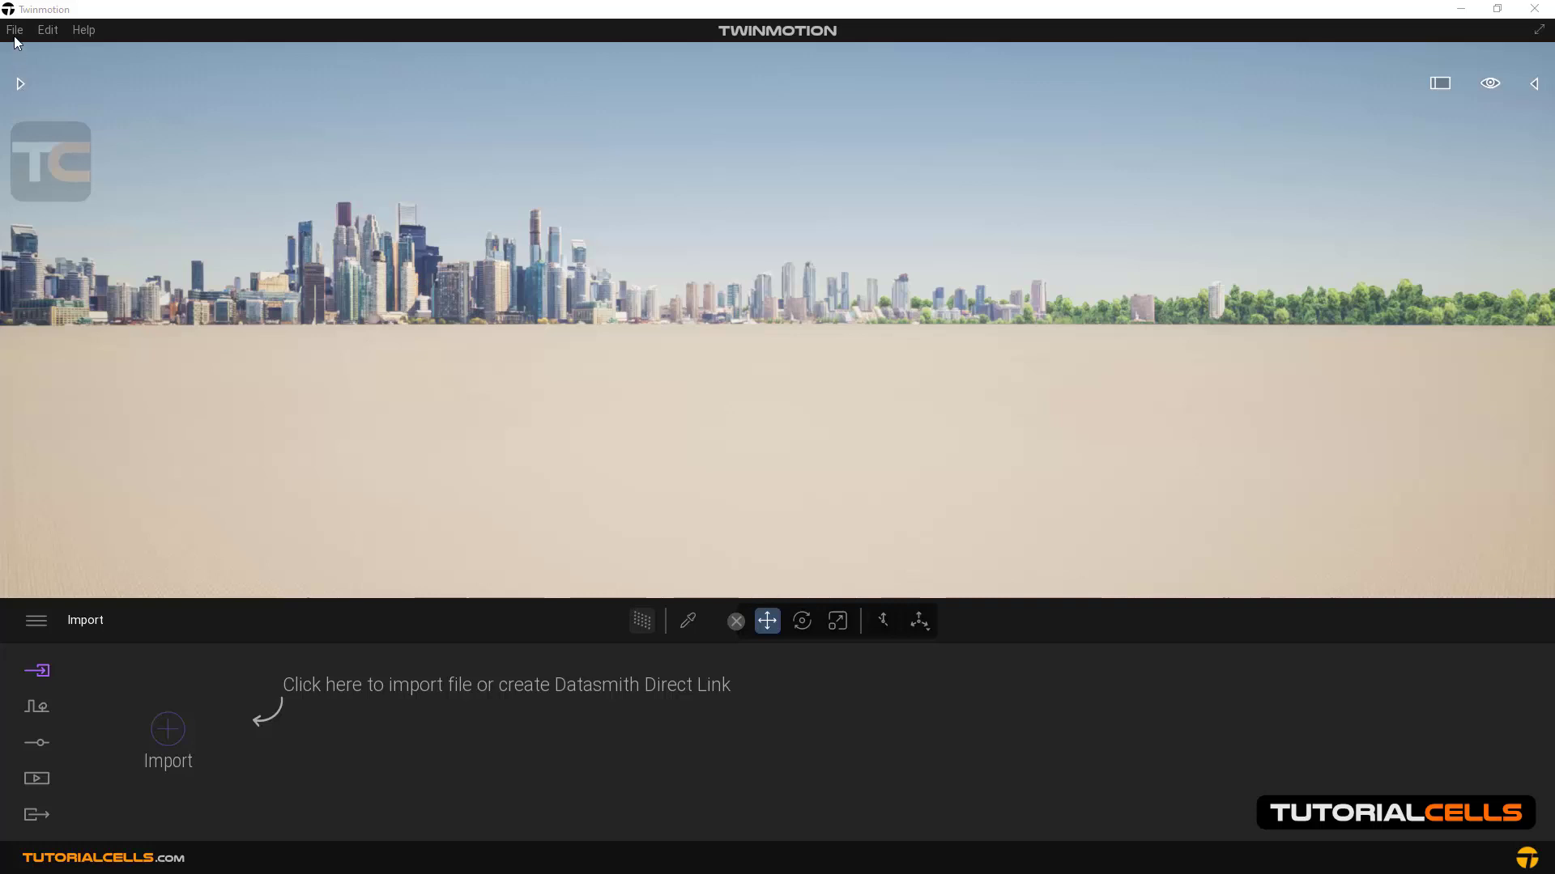
Place the Rocky grasslands landscape and delete the sand Starting Ground from the Scenegraph
left_click(19, 86)
left_click(21, 110)
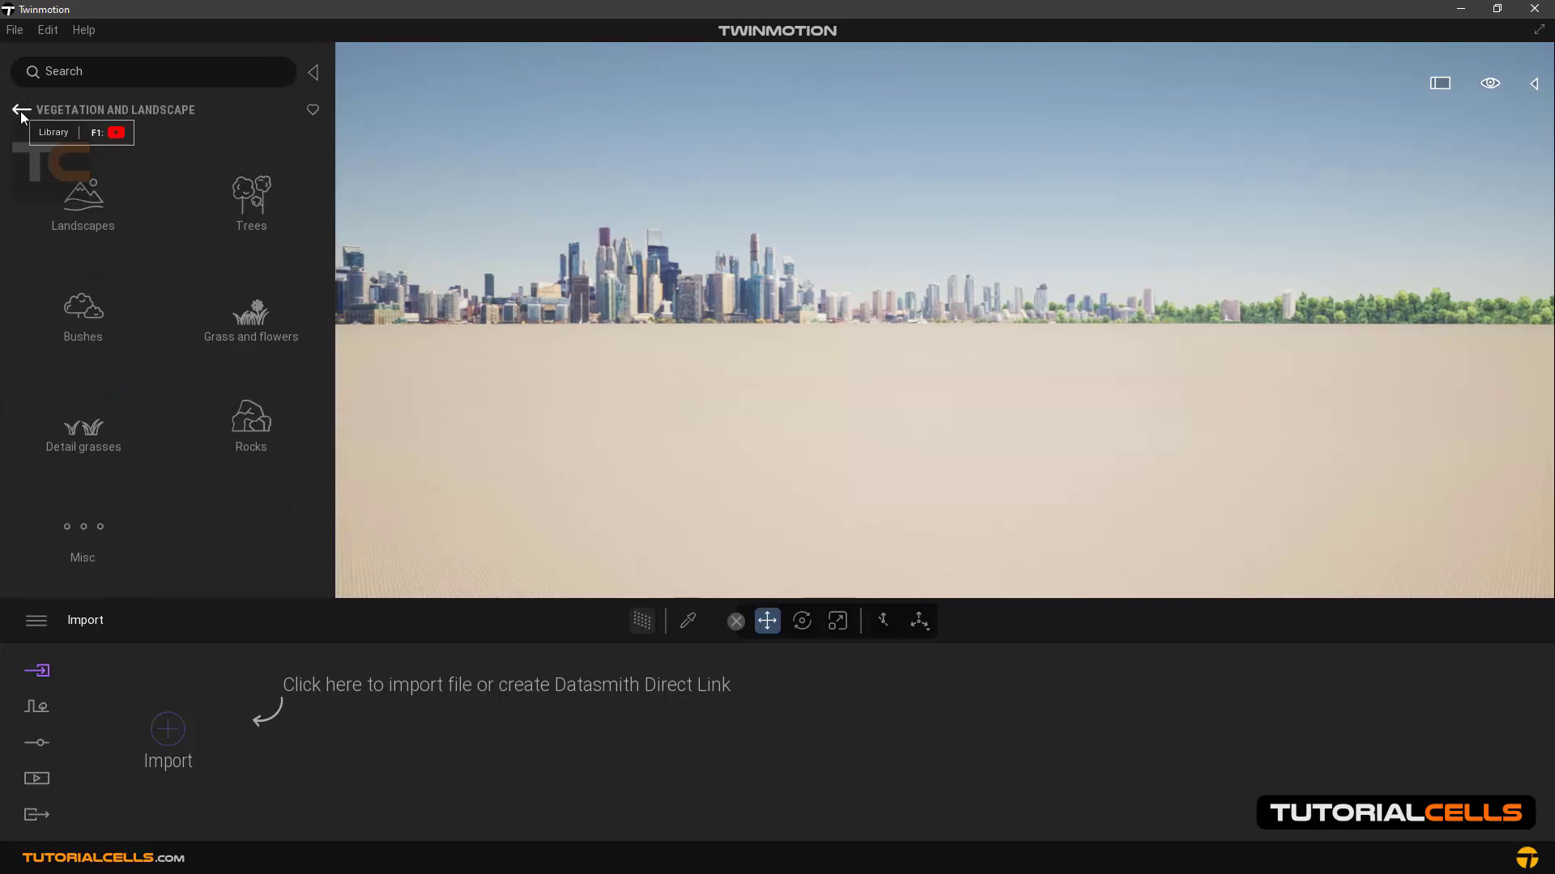
left_click(78, 199)
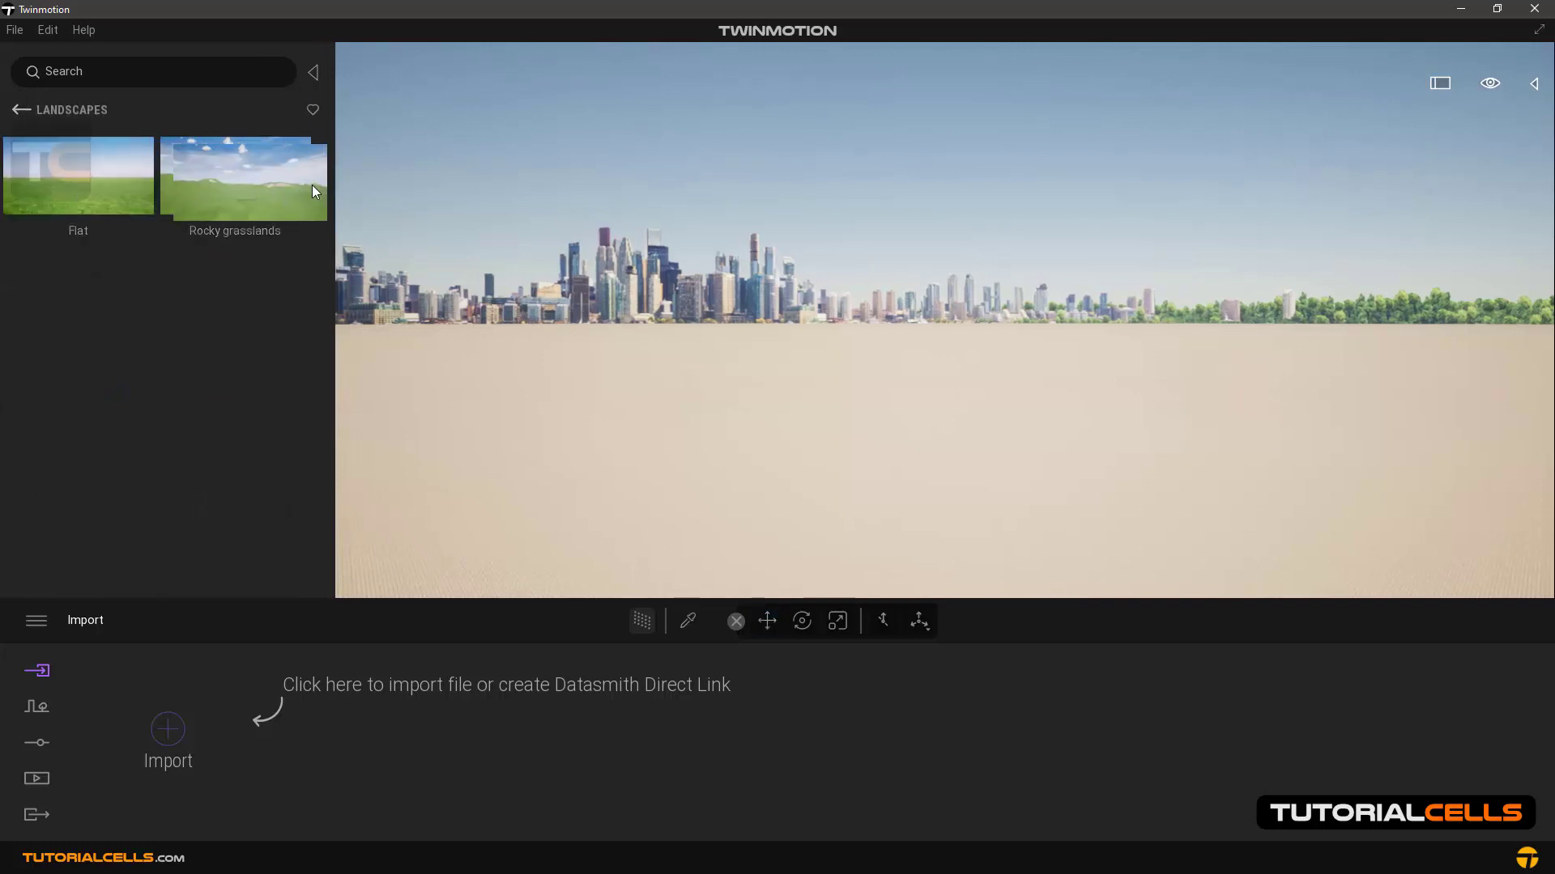
left_click_drag(680, 449, 683, 429)
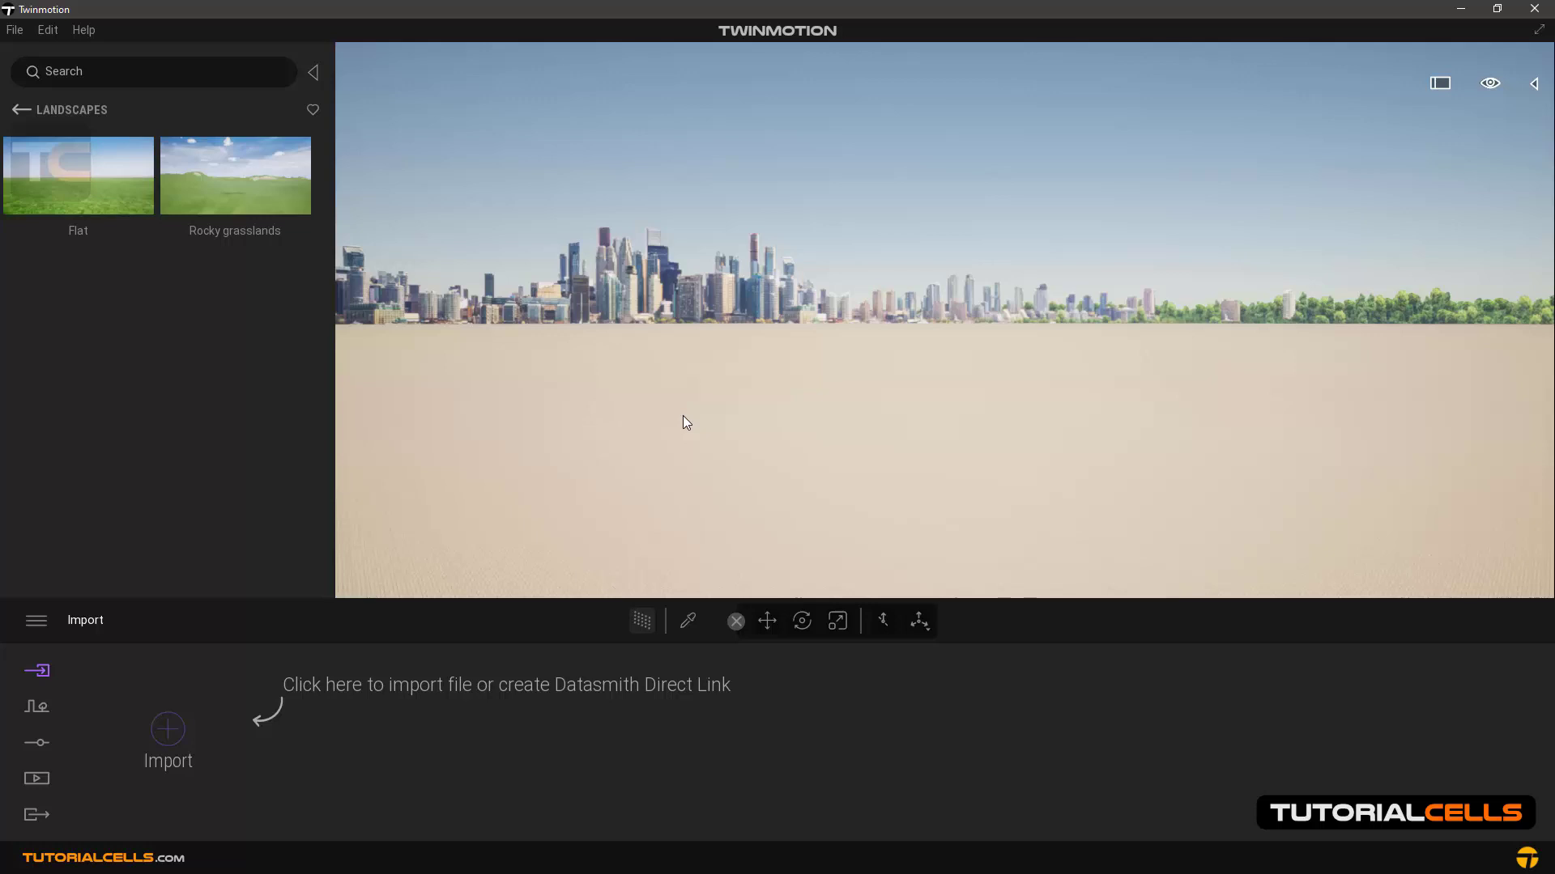
left_click(785, 470)
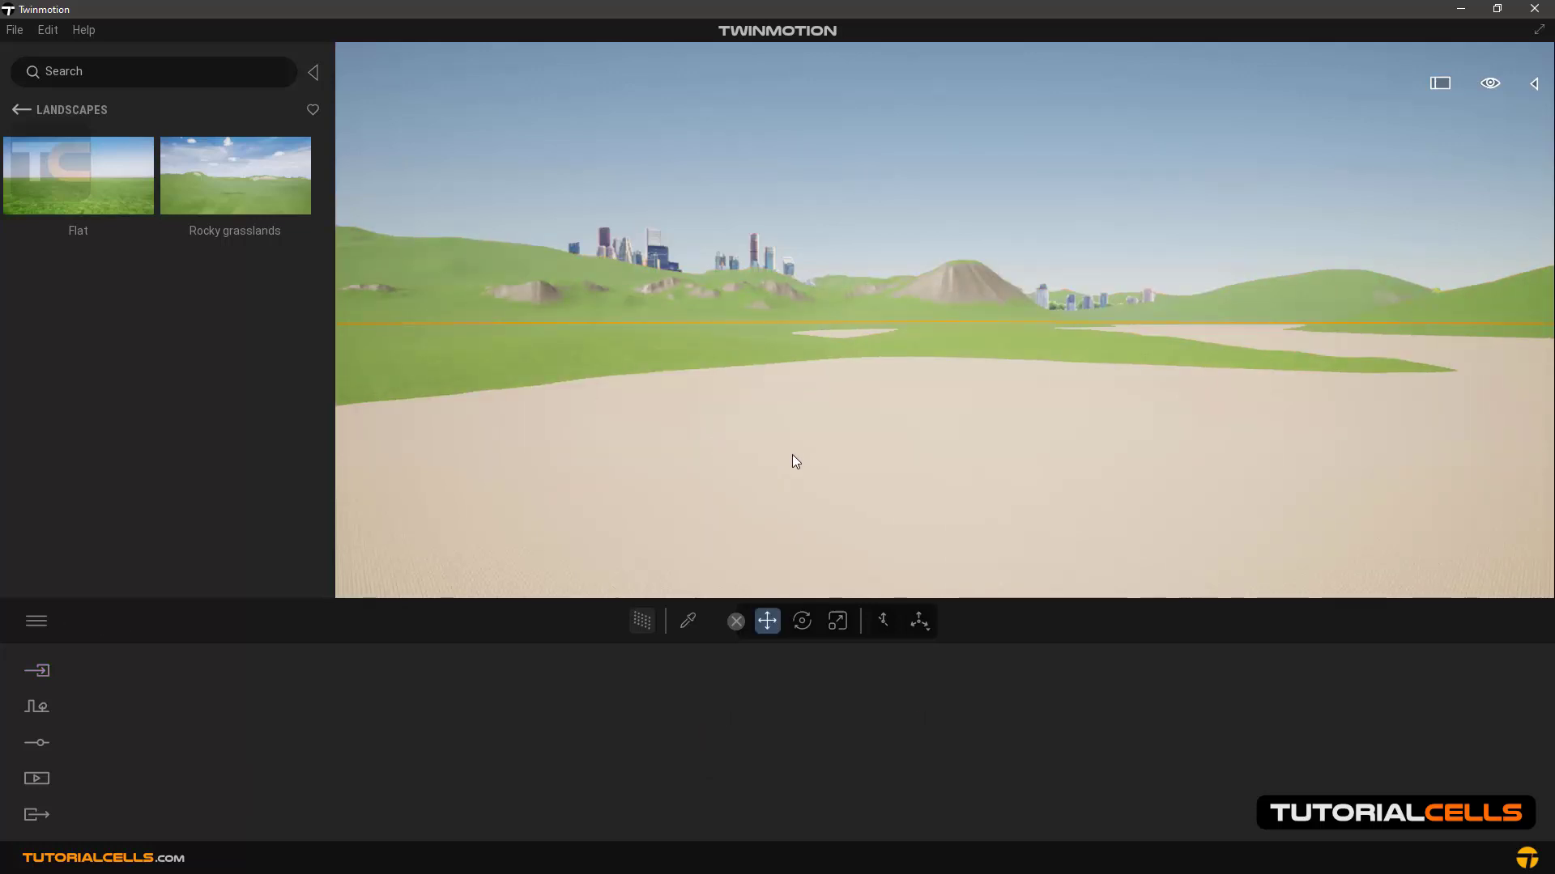
left_click(1533, 83)
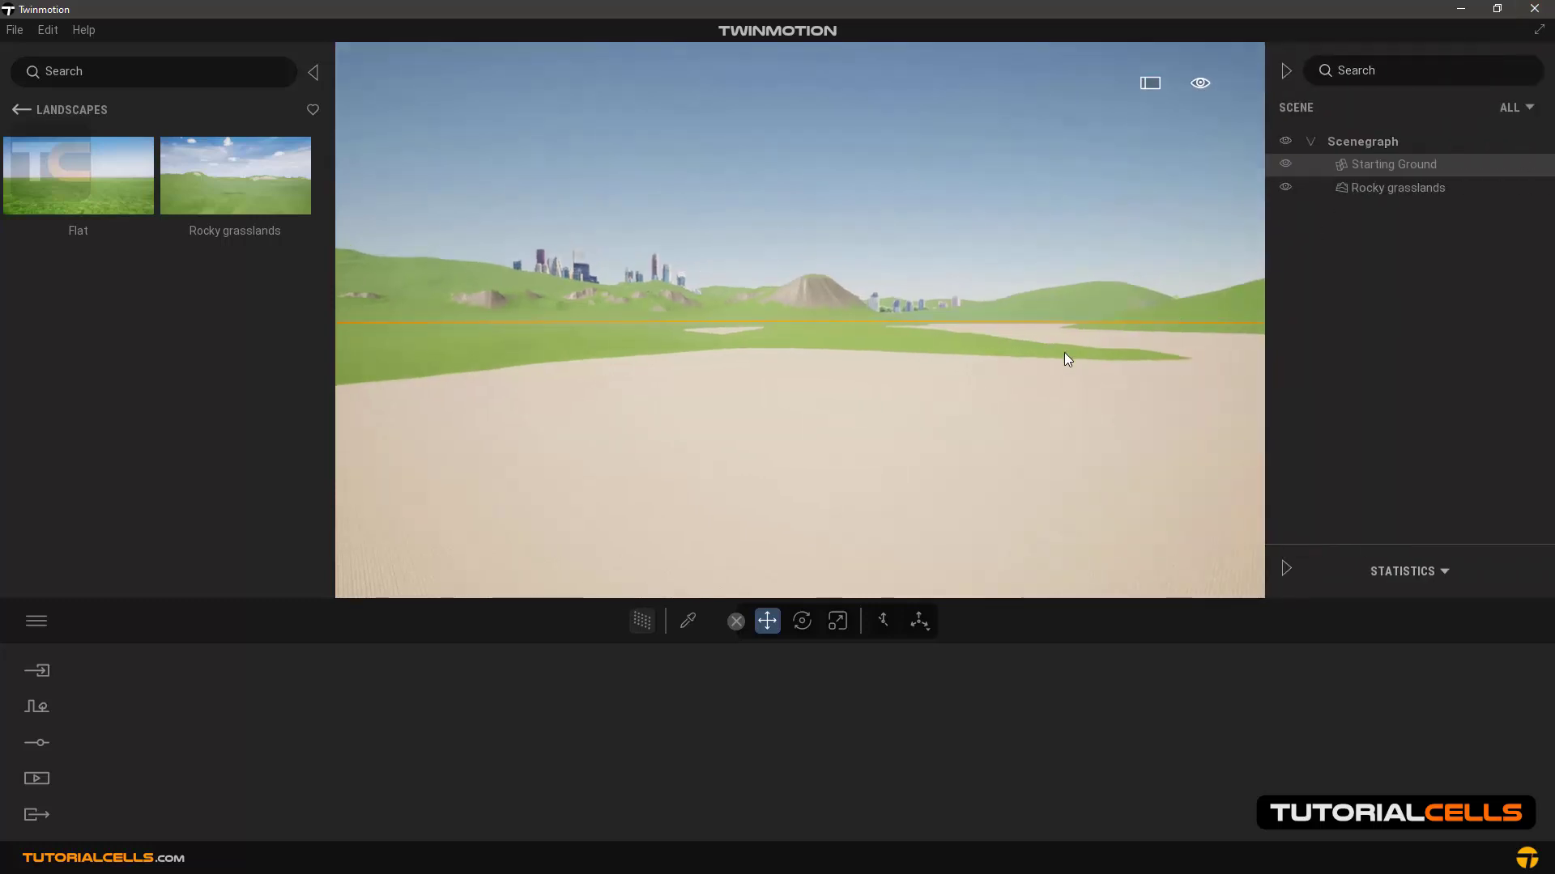
key("Delete")
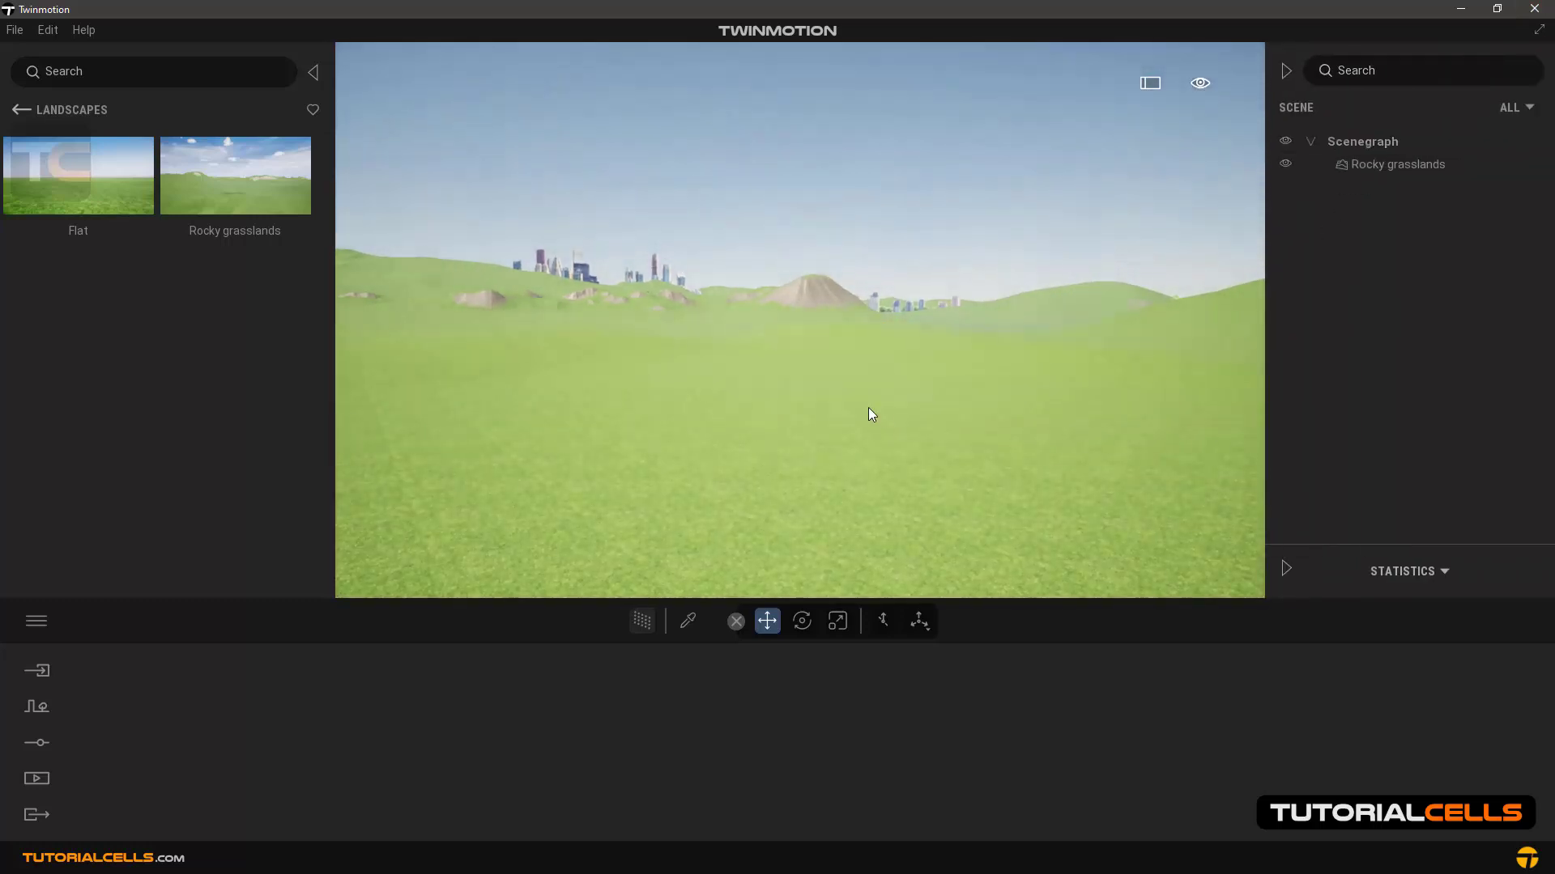
Plant a Littleleaf Linden, a Hachiku bamboo and a Balsam poplar on the grass
left_click(24, 111)
left_click(242, 196)
left_click_drag(244, 291, 644, 479)
mouse_move(241, 497)
left_click_drag(241, 497, 816, 459)
left_click_drag(154, 498, 467, 496)
left_click(15, 30)
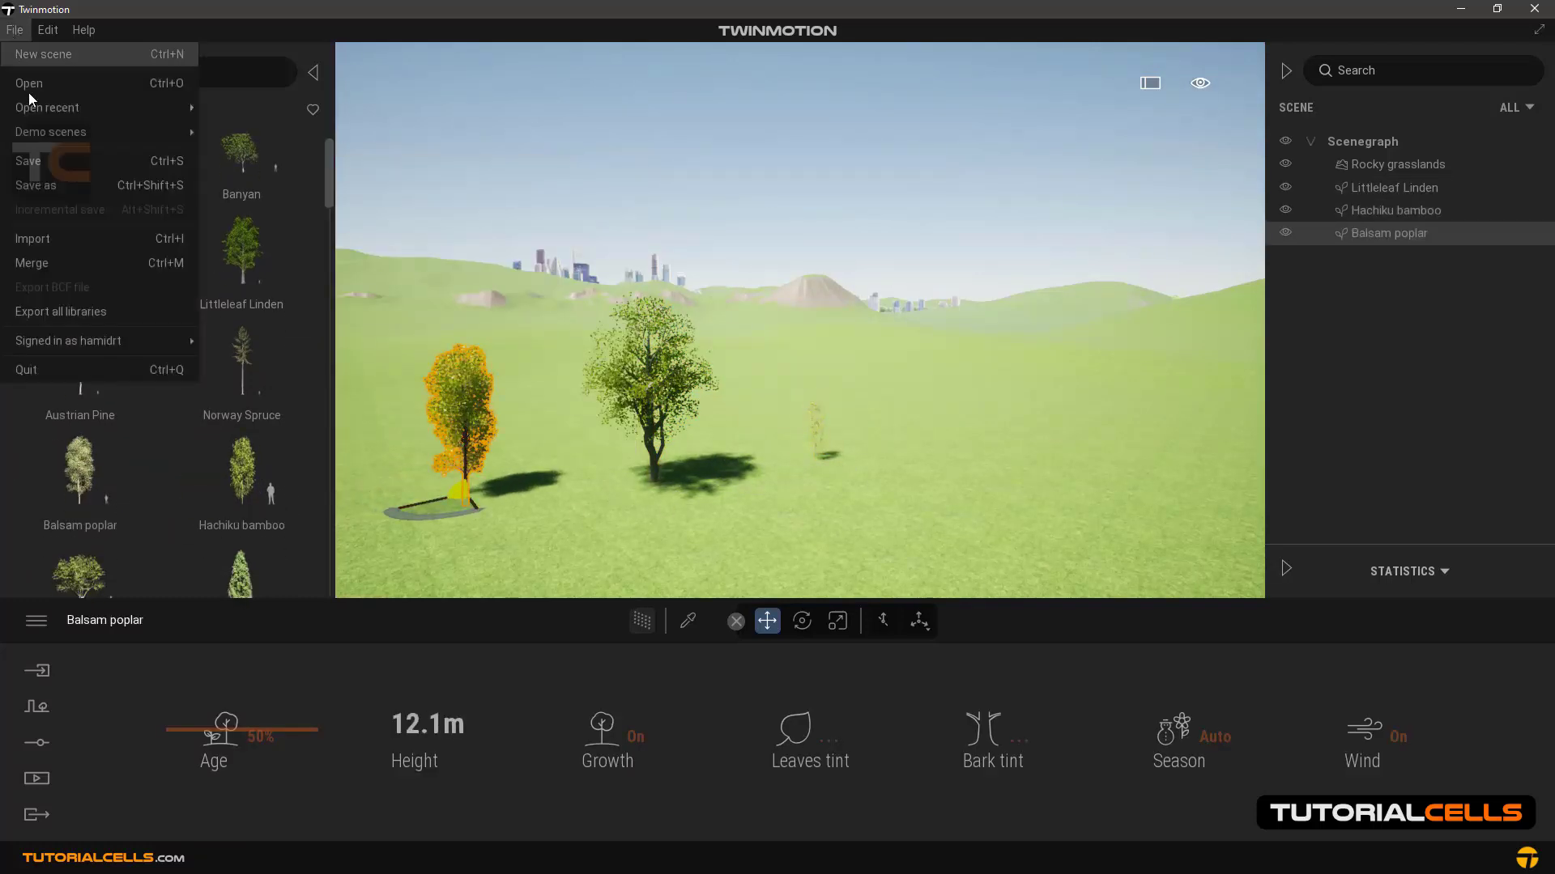
Save the scene as a Twinmotion project file named 'tw'
left_click(52, 183)
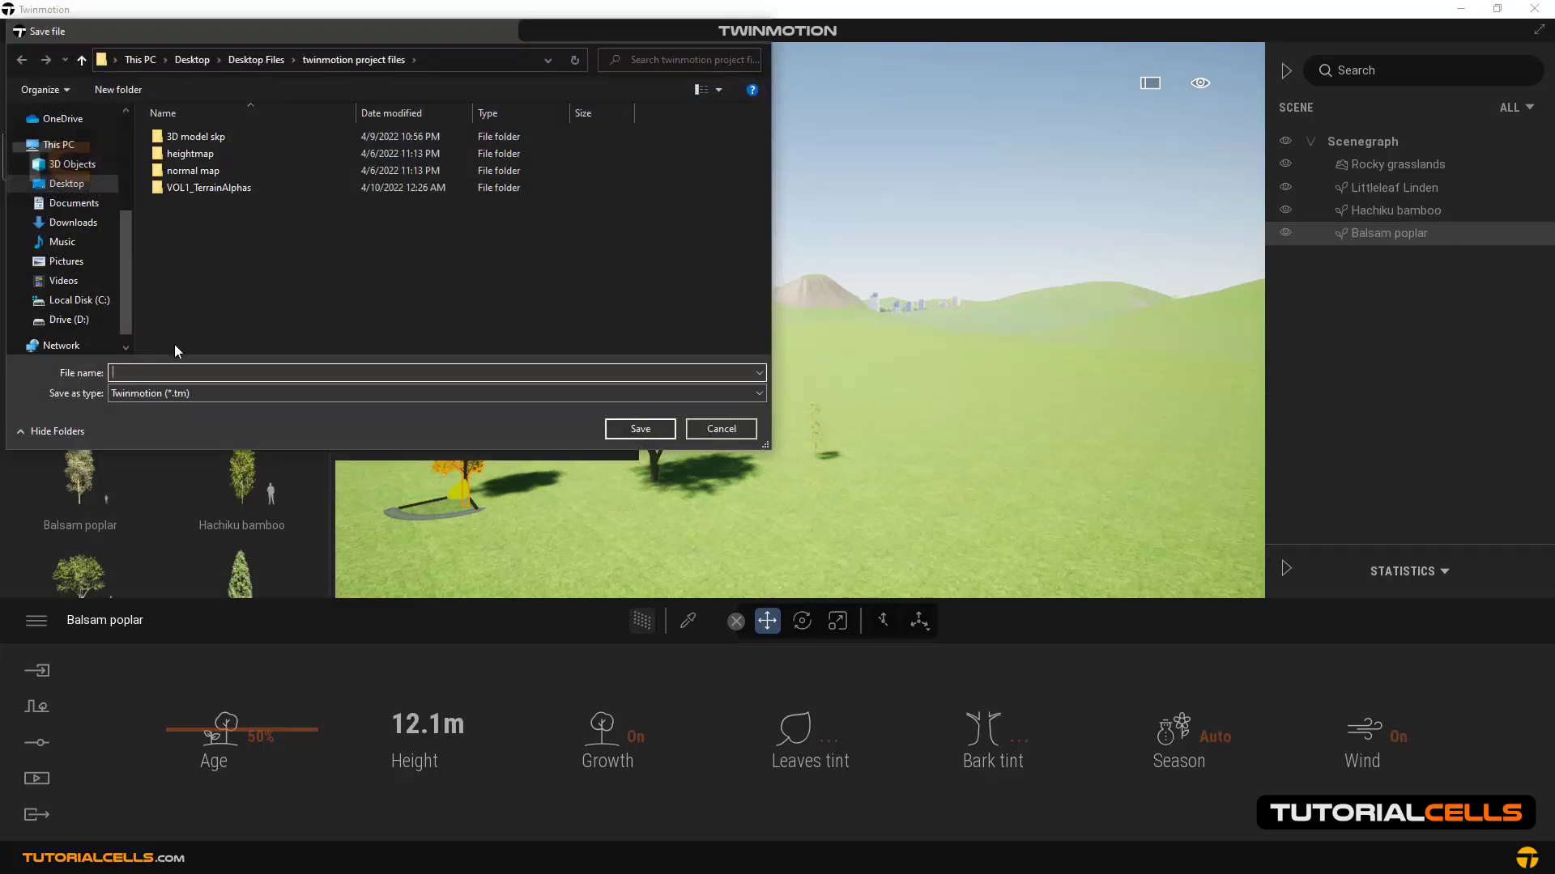
left_click(183, 393)
left_click(184, 392)
left_click(179, 377)
type("tw")
left_click(641, 428)
Add a Chinaberry Tree to the grassland and save the scene
left_click_drag(454, 251, 416, 235)
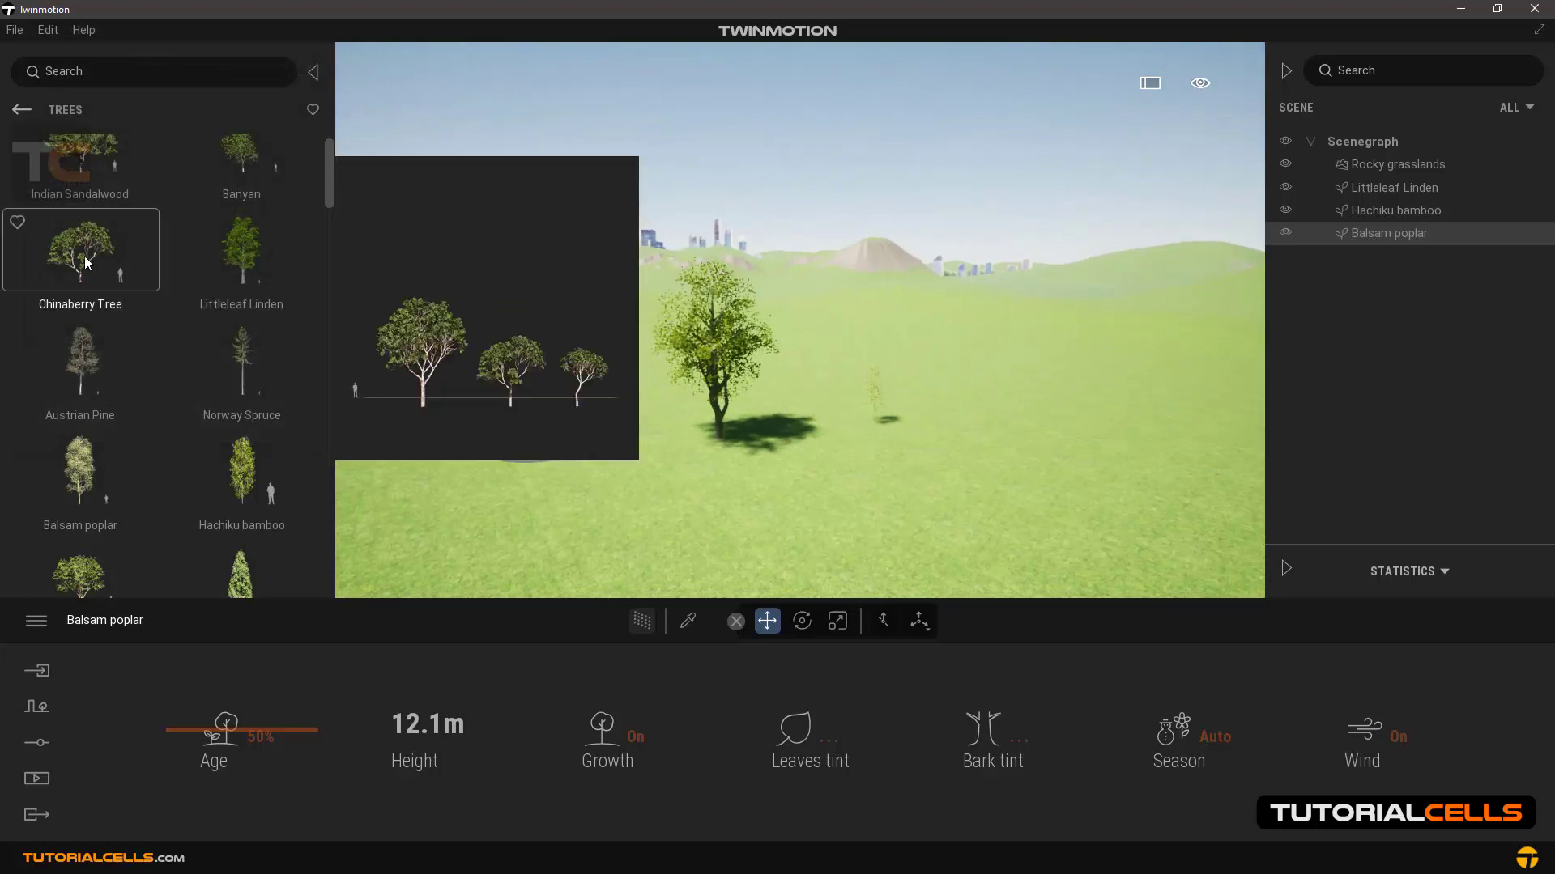
left_click_drag(81, 251, 405, 182)
left_click(16, 30)
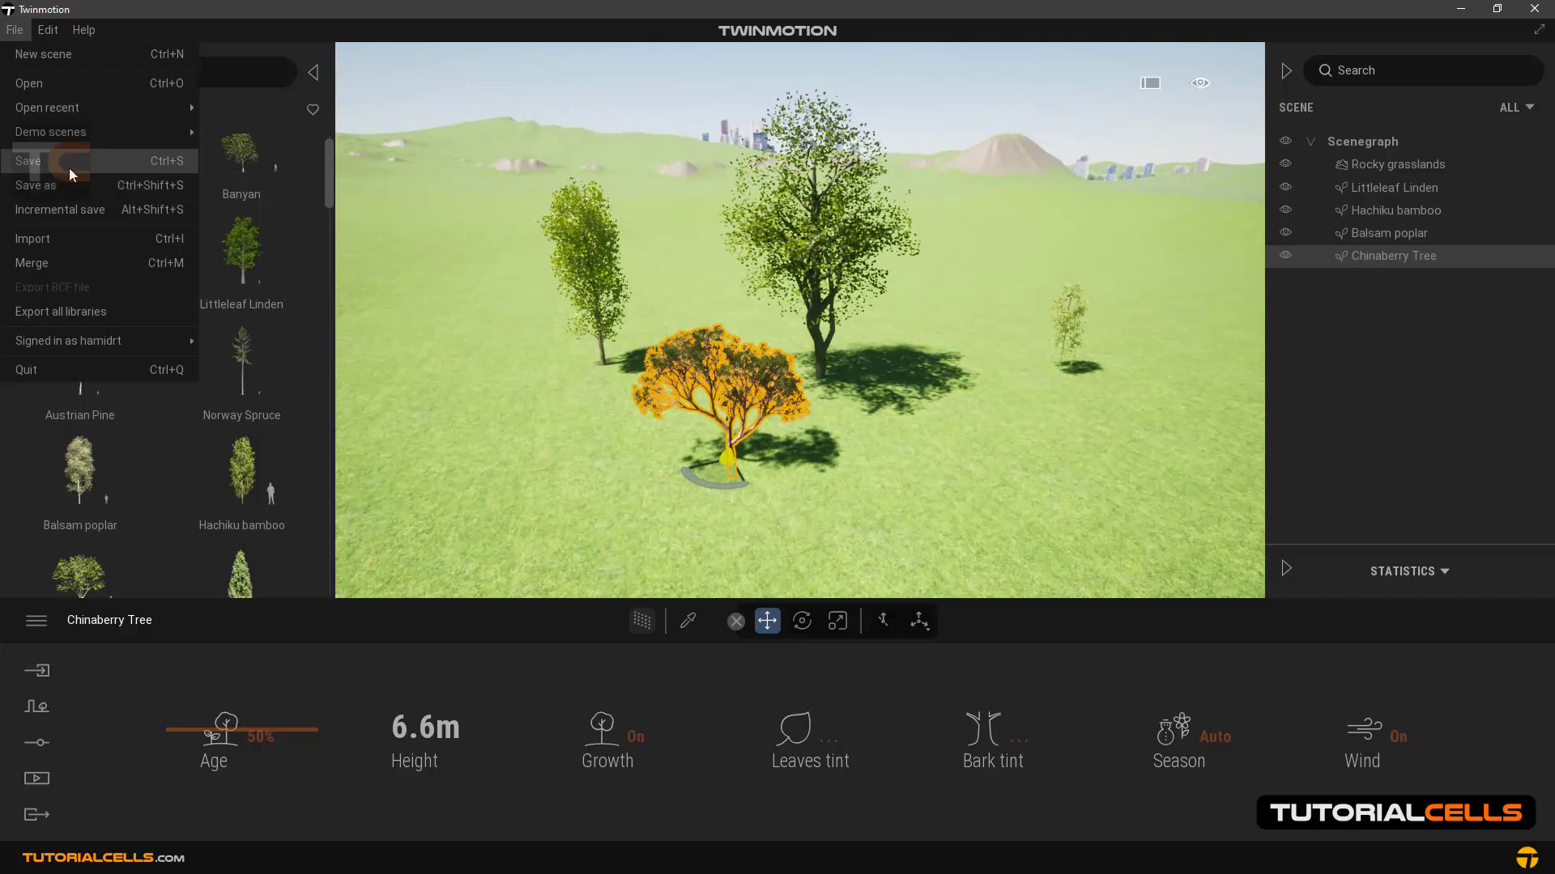
left_click(114, 161)
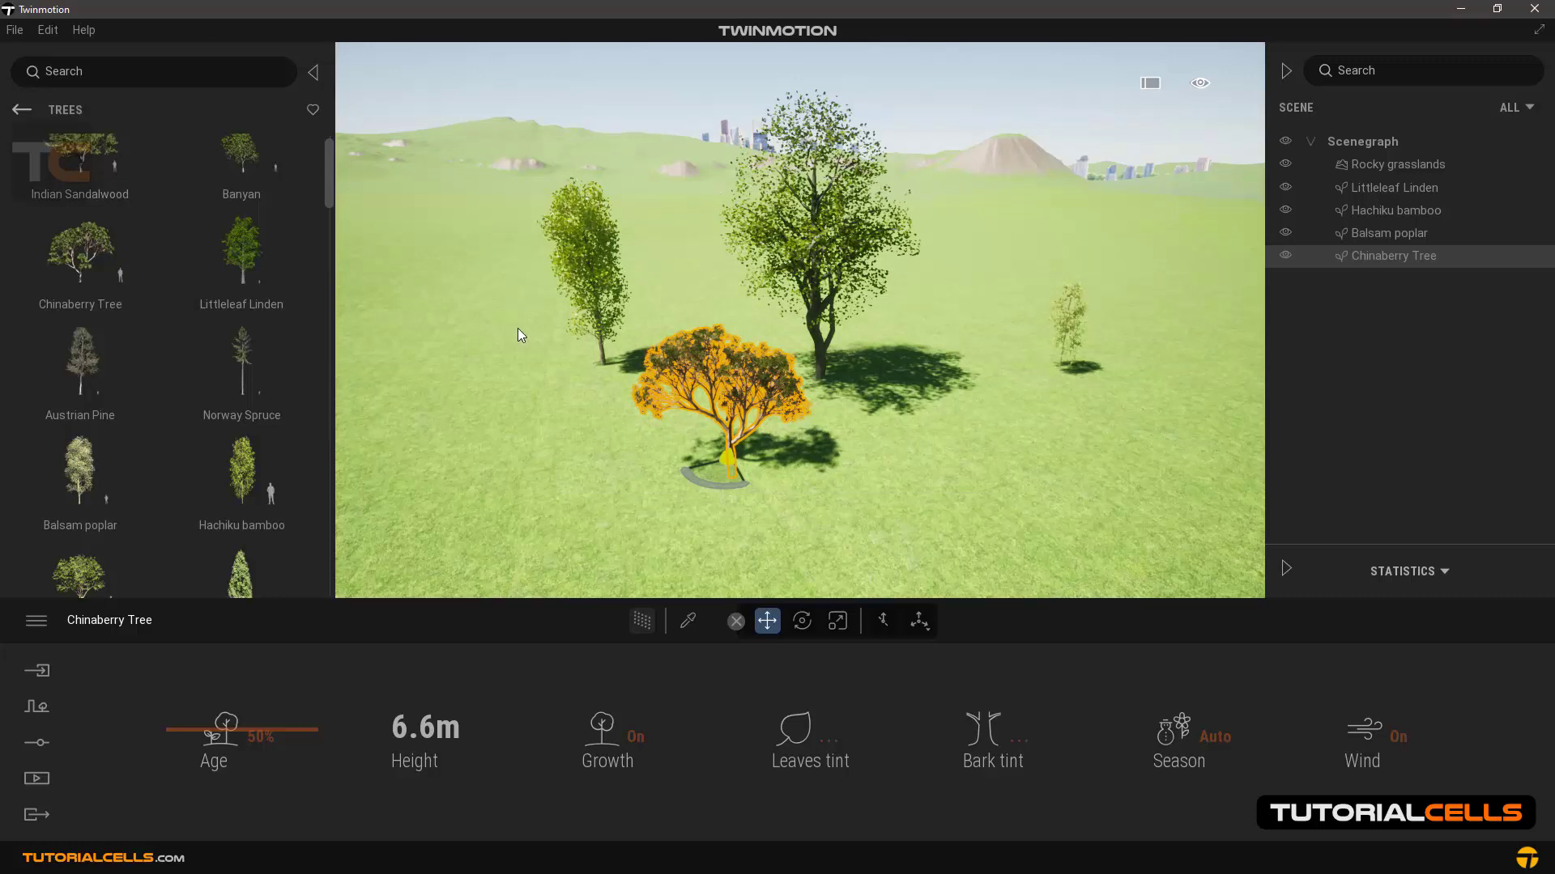
Move the Chinaberry Tree to the front left and the Hachiku bamboo to the front right
left_click(21, 111)
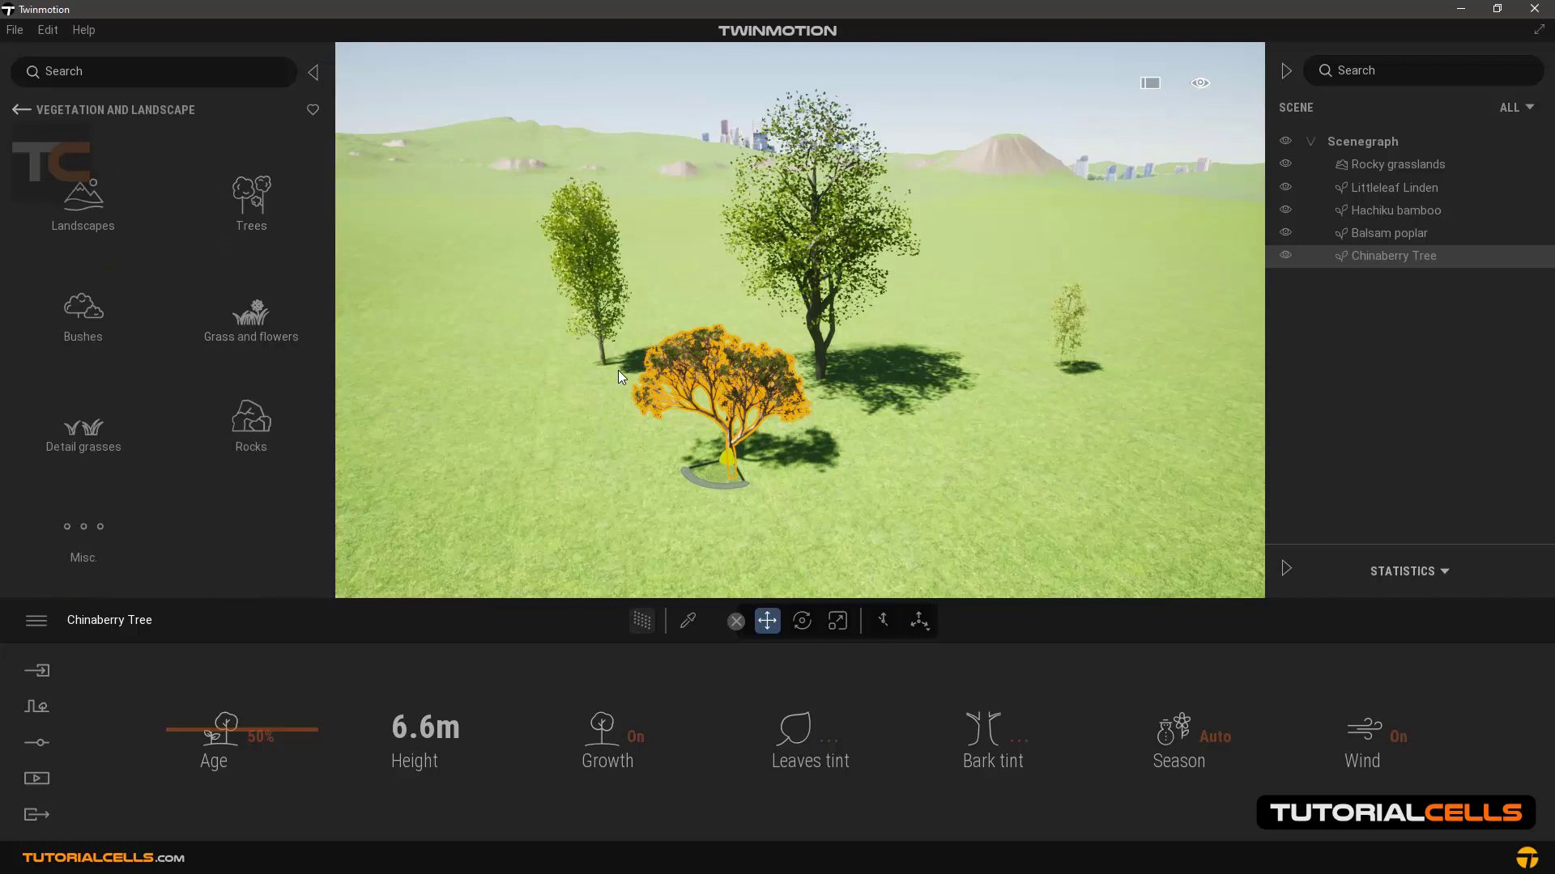
left_click(22, 109)
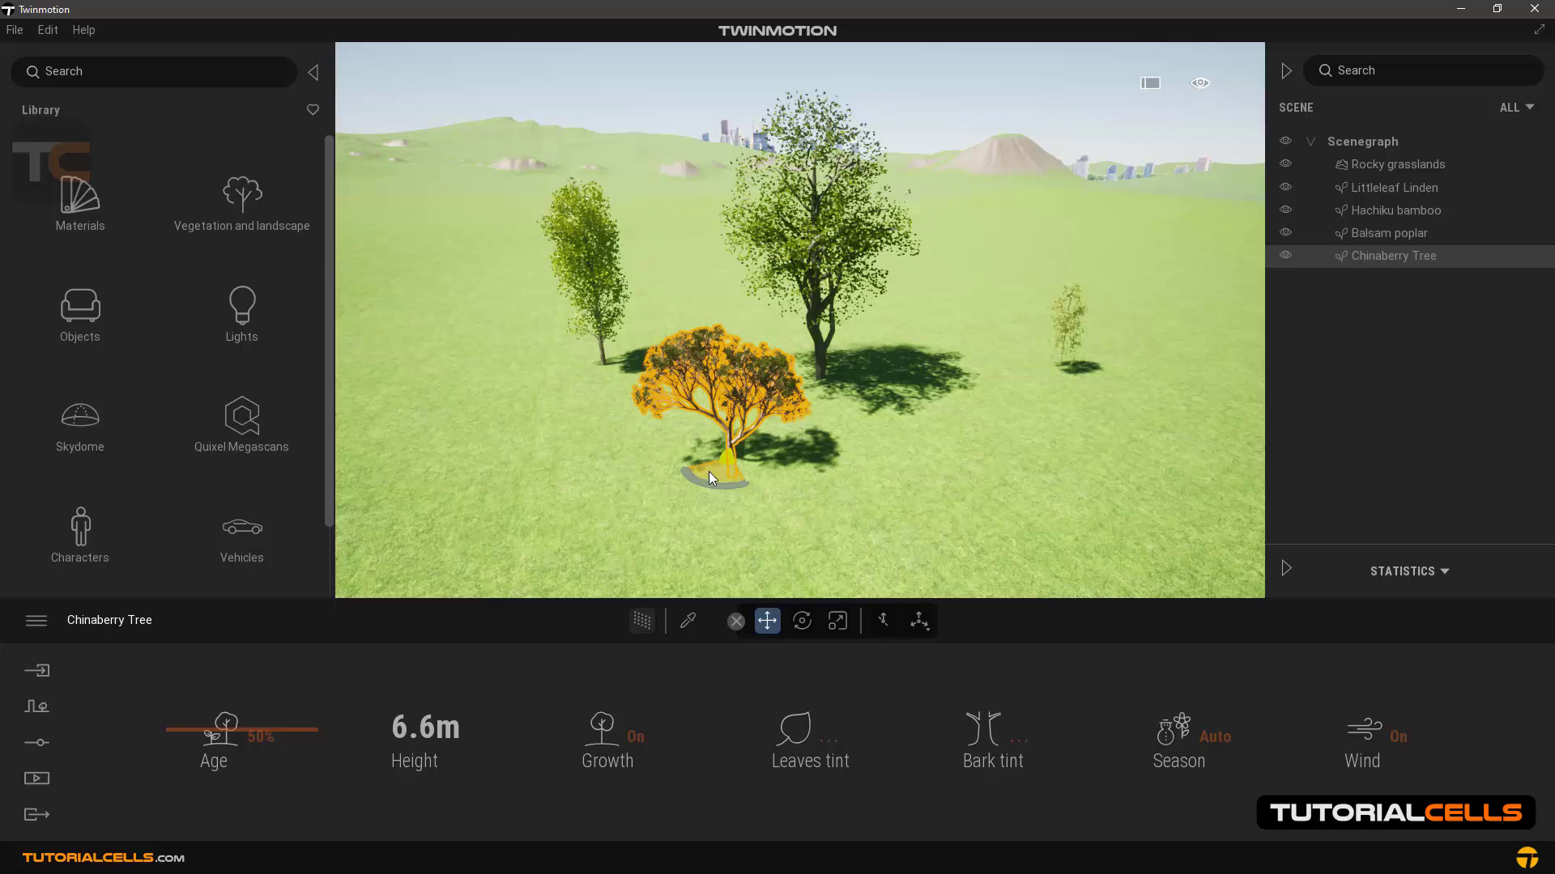
left_click_drag(706, 473, 568, 494)
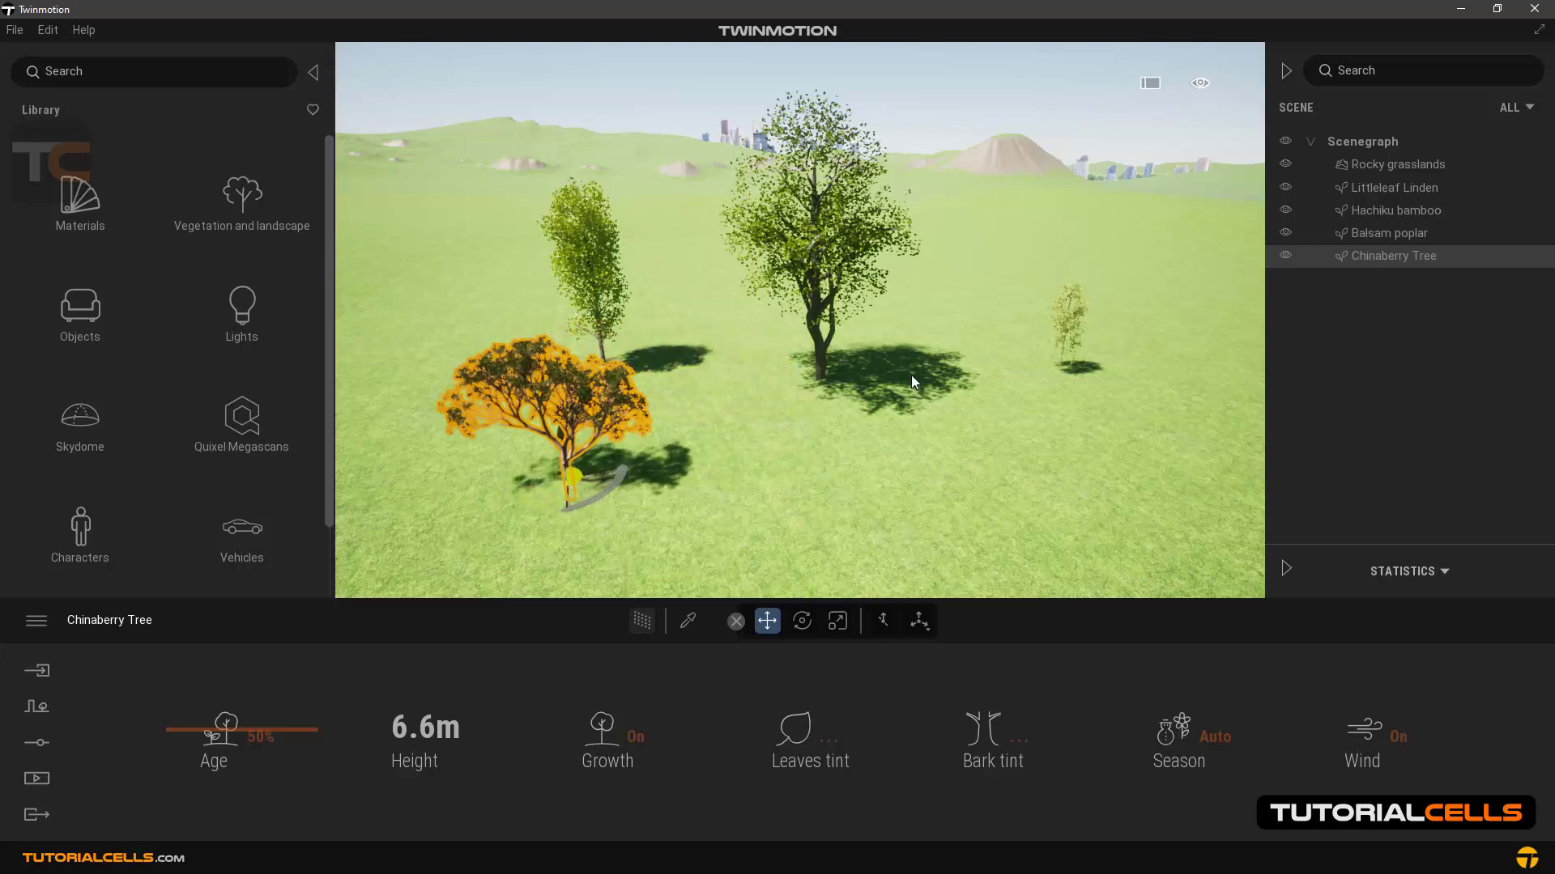
left_click(1067, 352)
left_click_drag(1061, 385, 1125, 418)
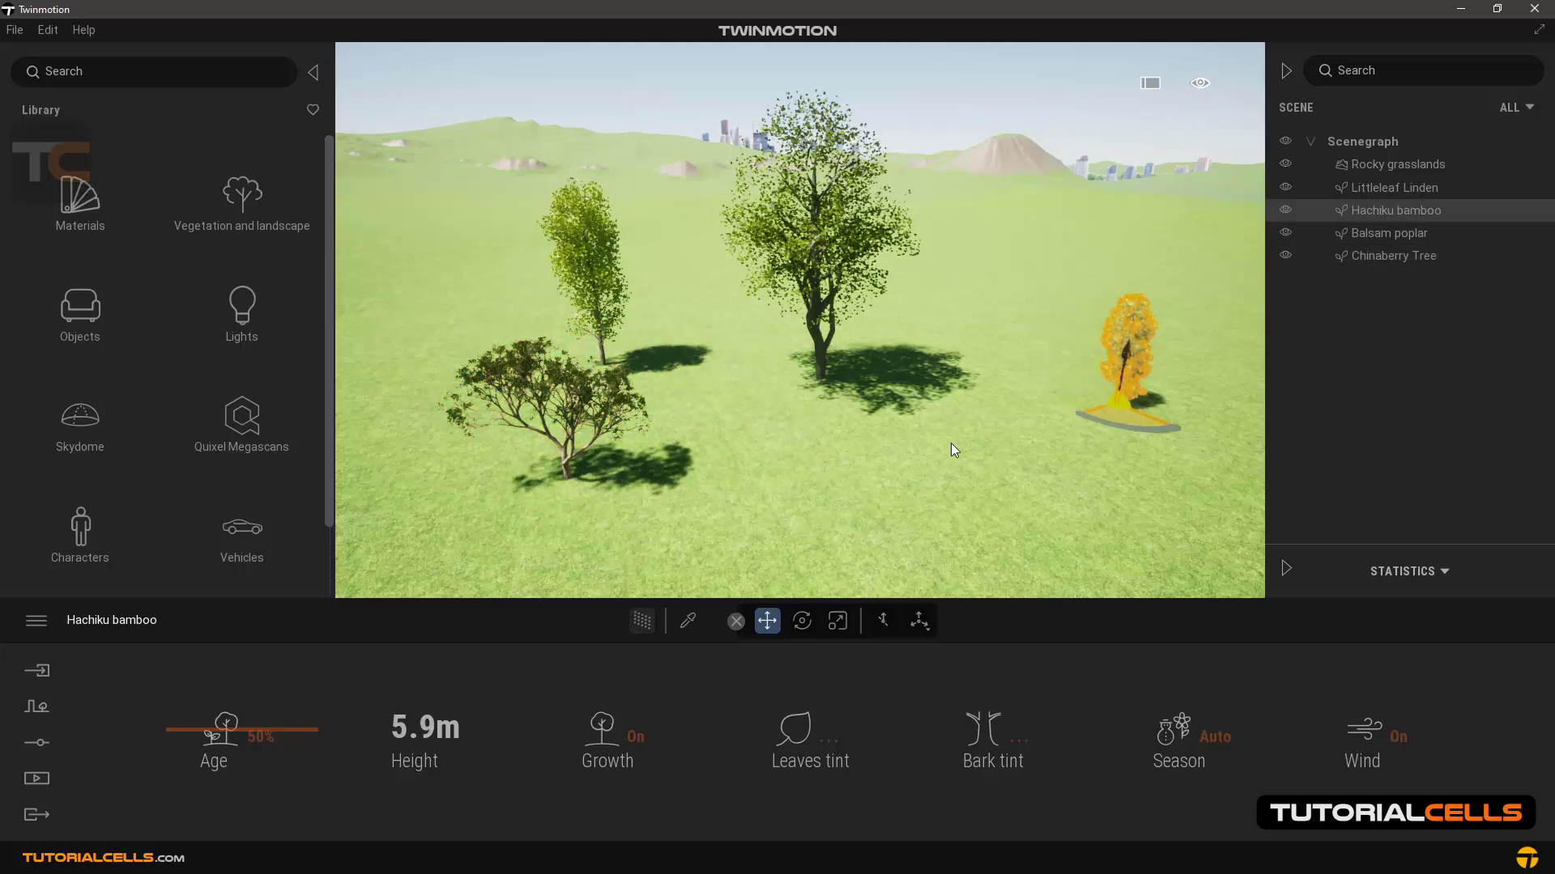
Save two incremental versions of the scene, deselecting the bamboo in between
left_click(15, 30)
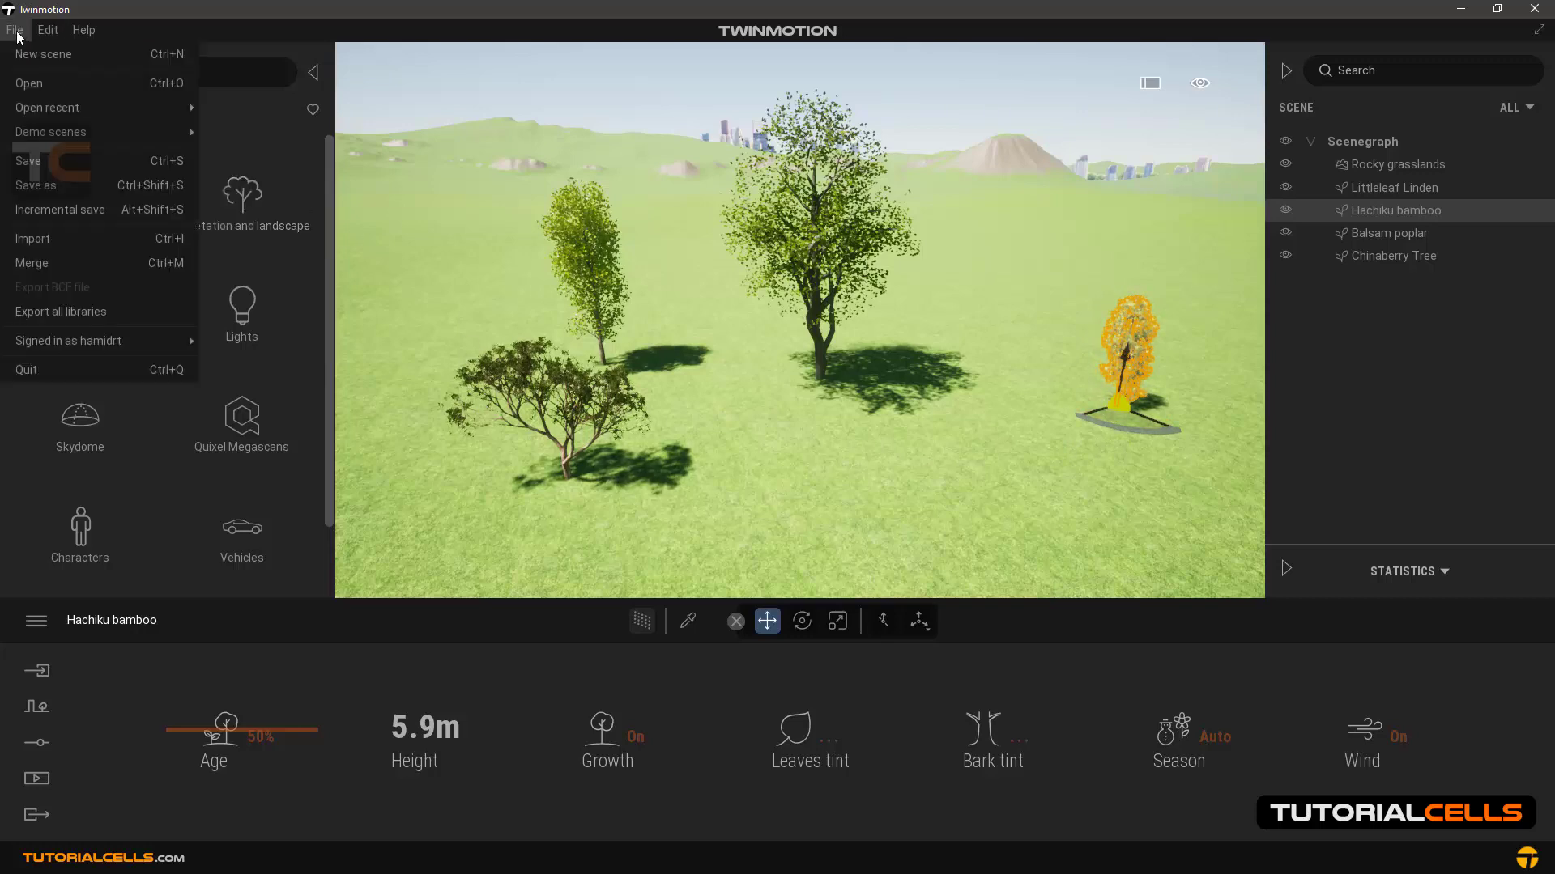
left_click(79, 211)
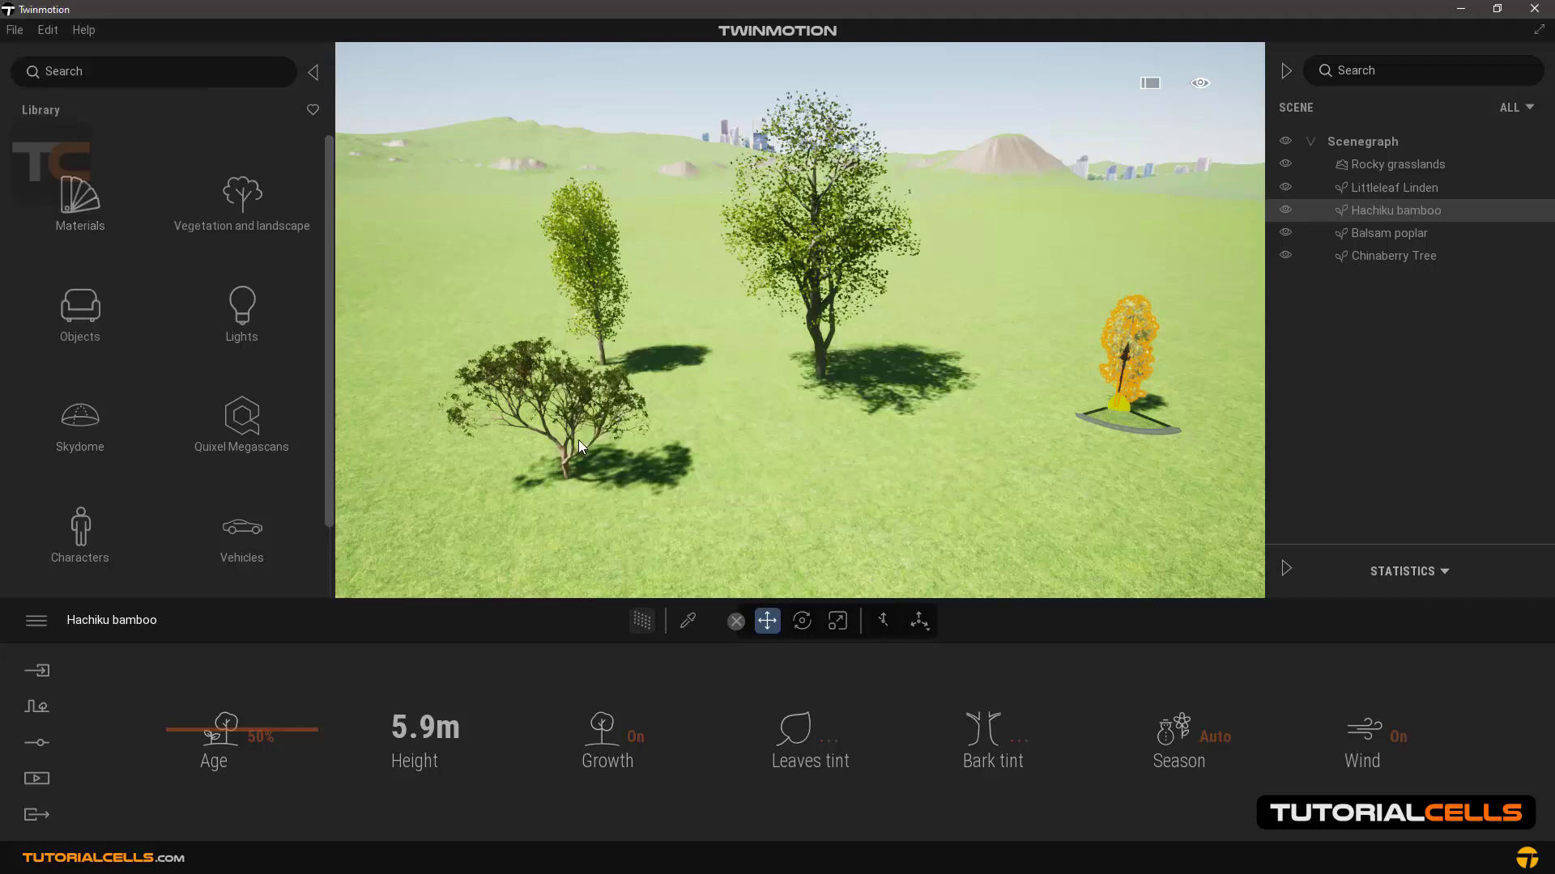
left_click(558, 479)
left_click(15, 29)
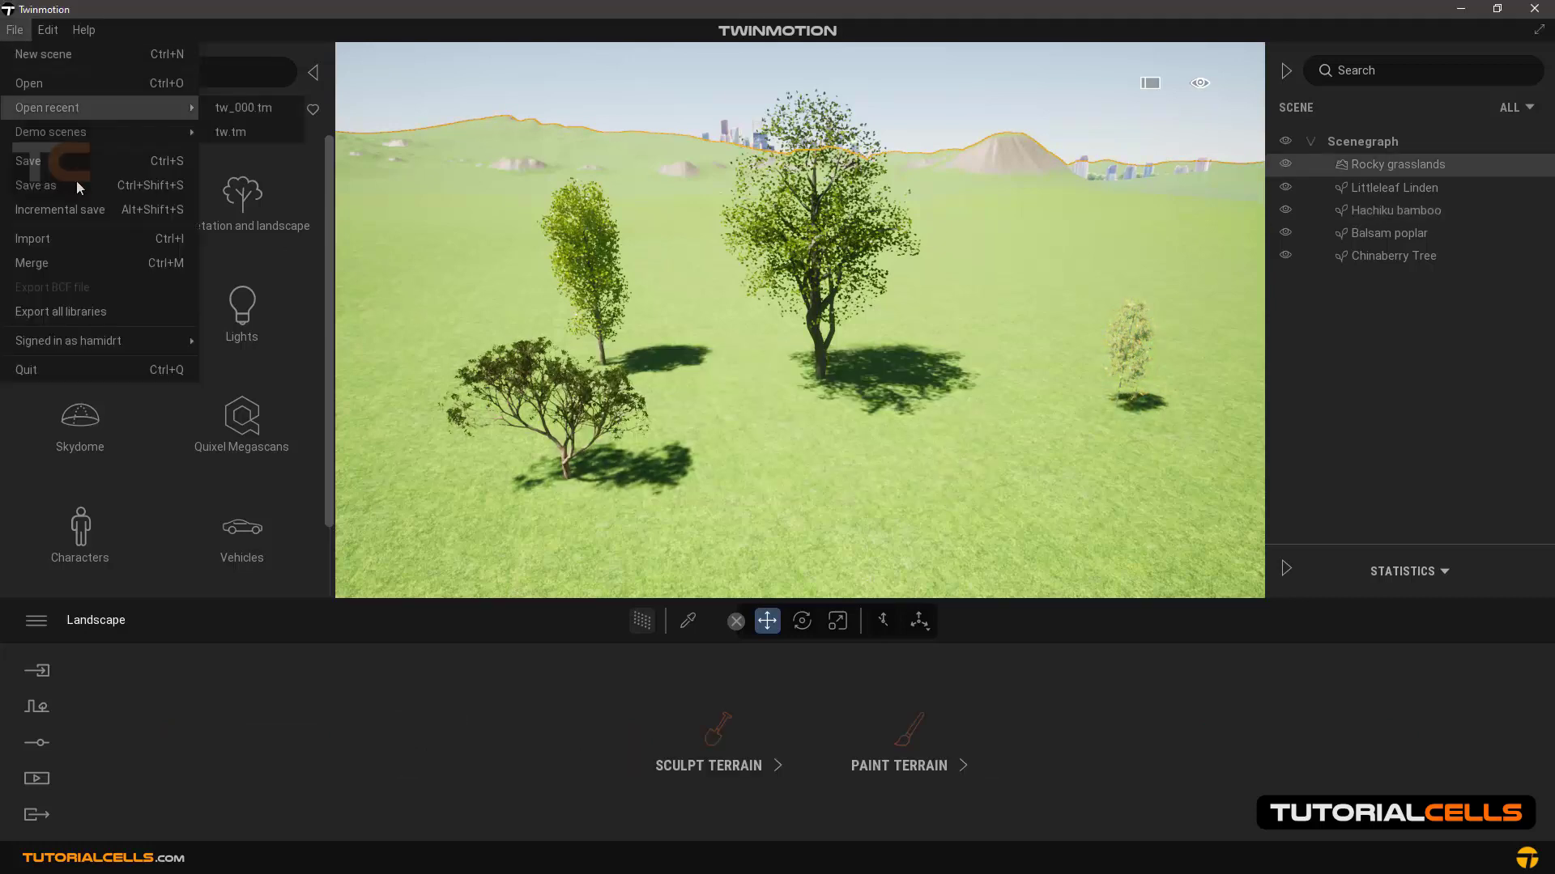
left_click(90, 210)
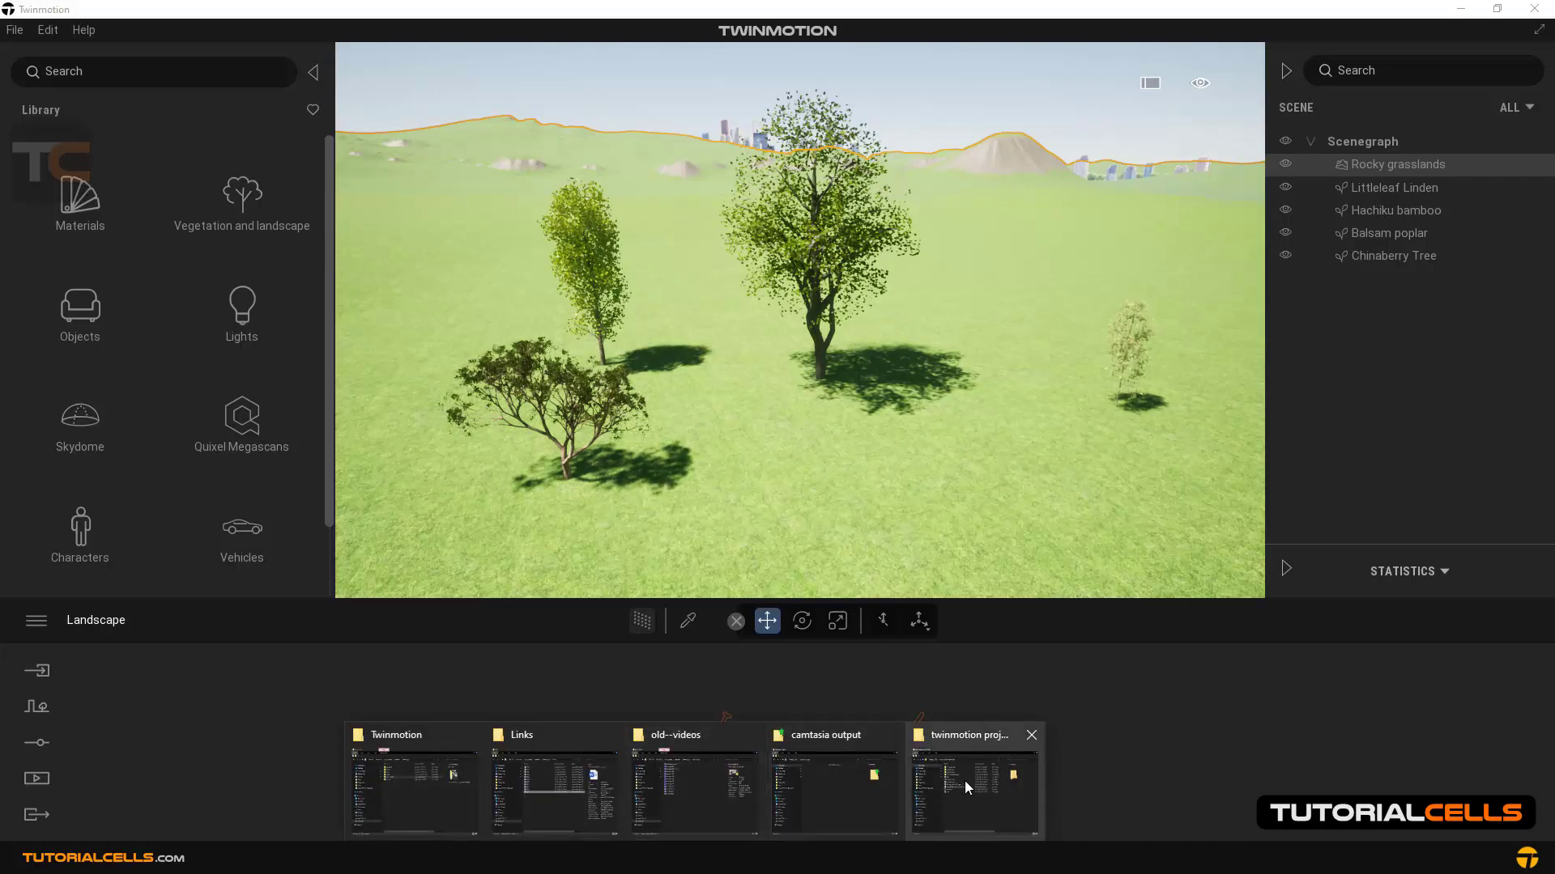
Check the tw, tw_000 and tw_001 files in the project files folder
left_click(964, 781)
left_click(756, 352)
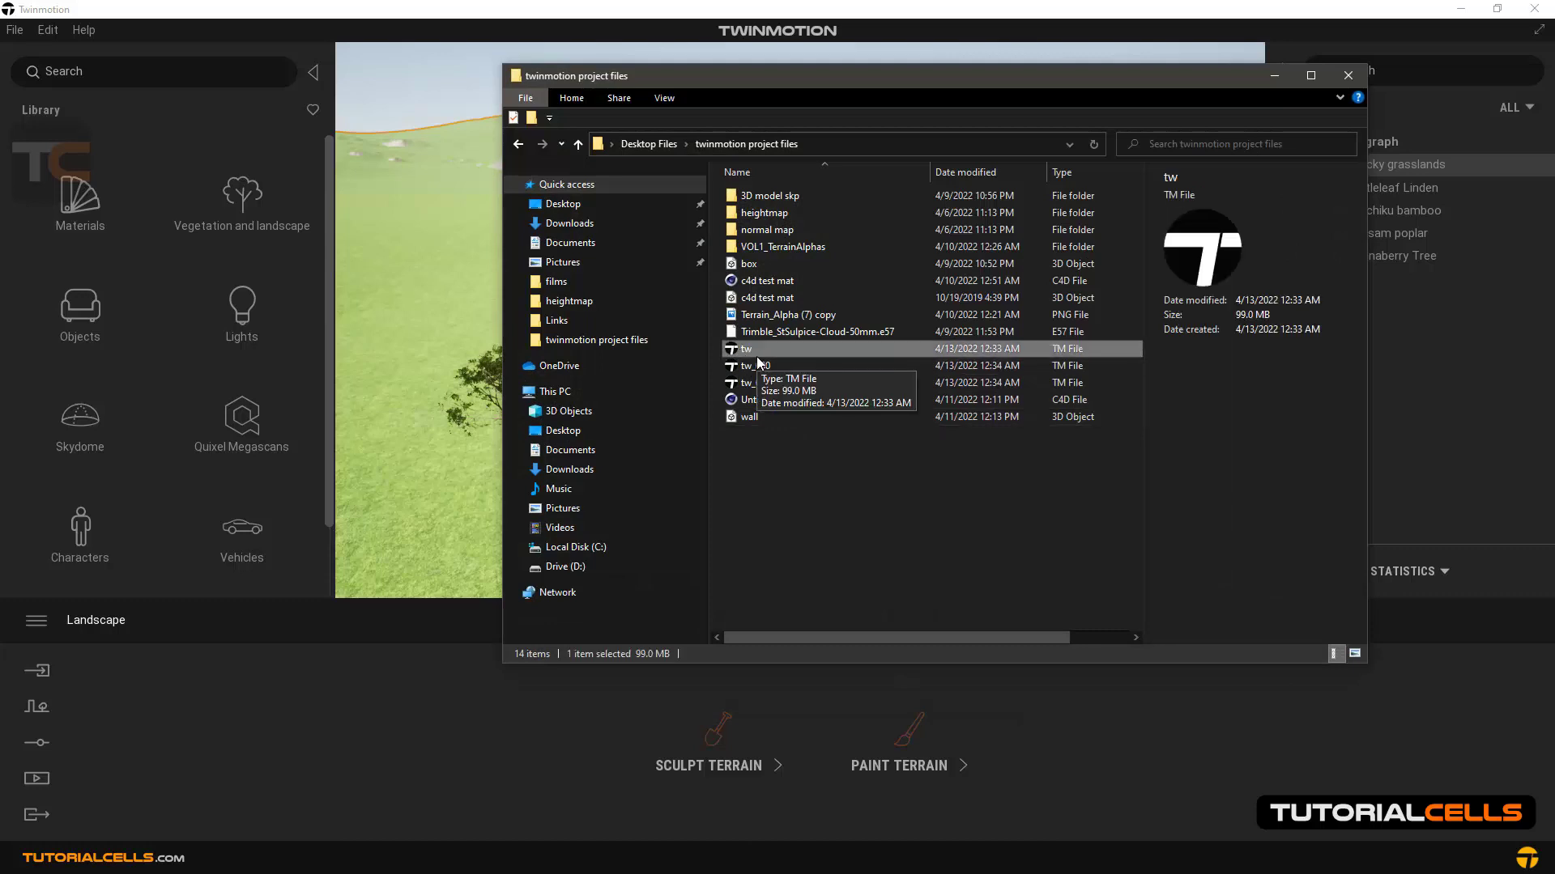
left_click(760, 366)
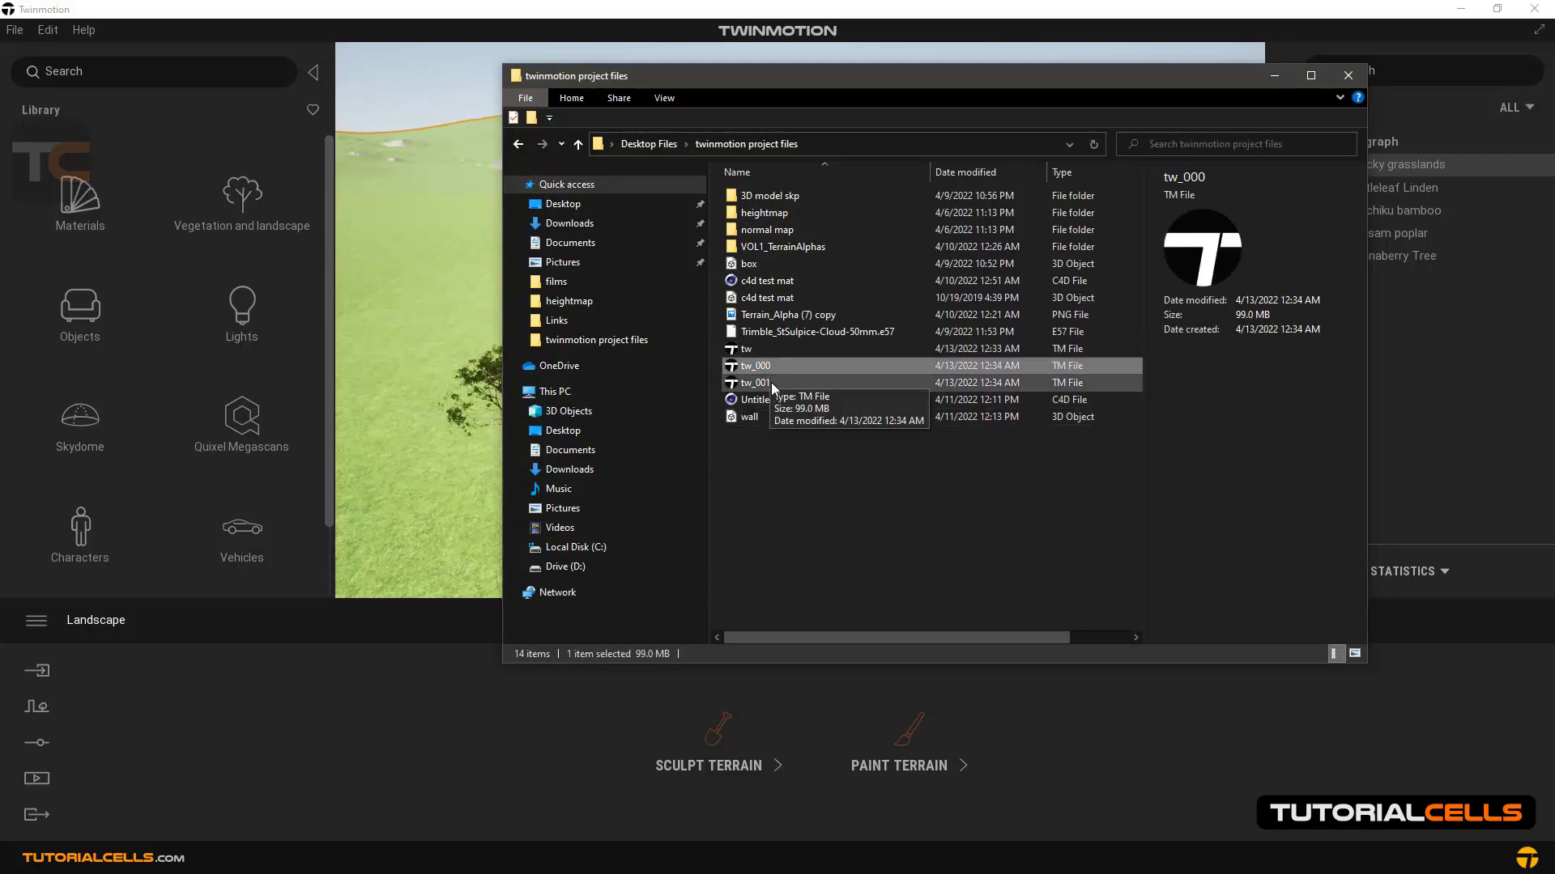
left_click(771, 382)
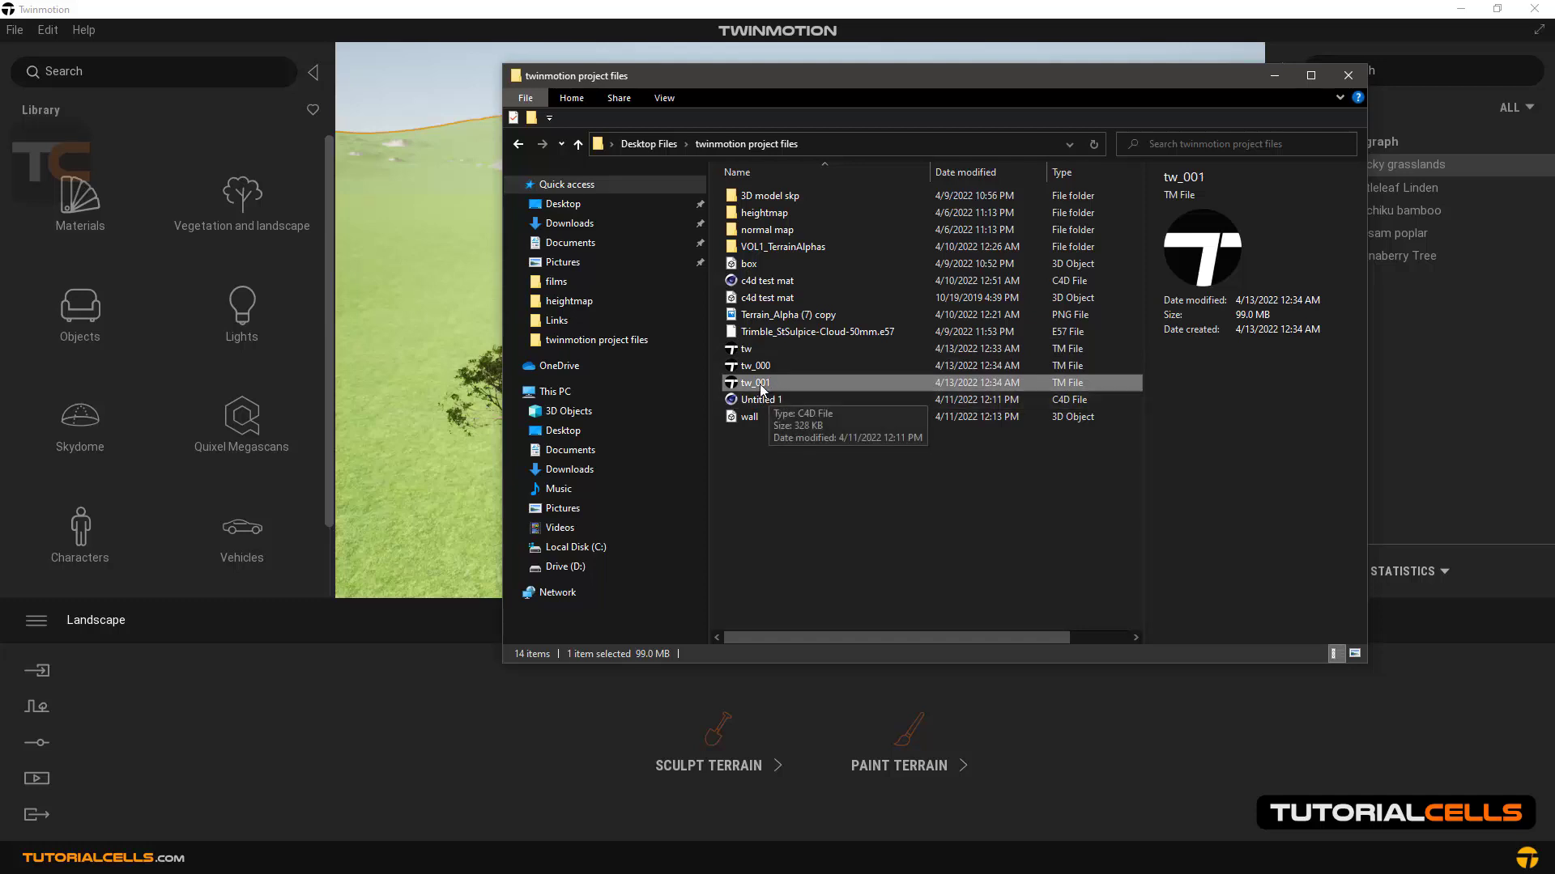
left_click(750, 465)
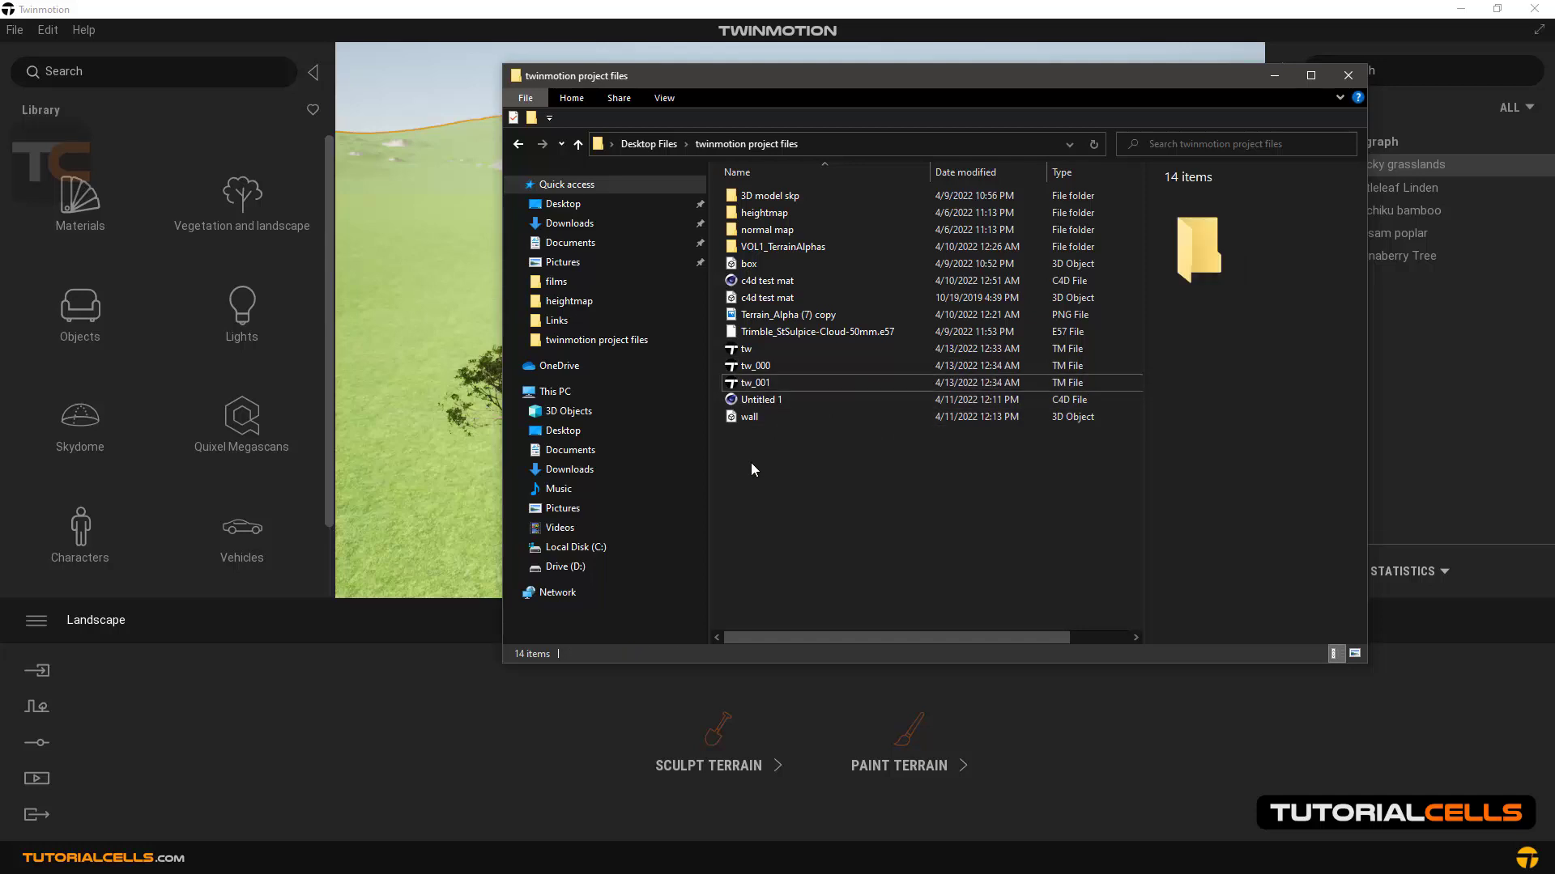
left_click(1274, 76)
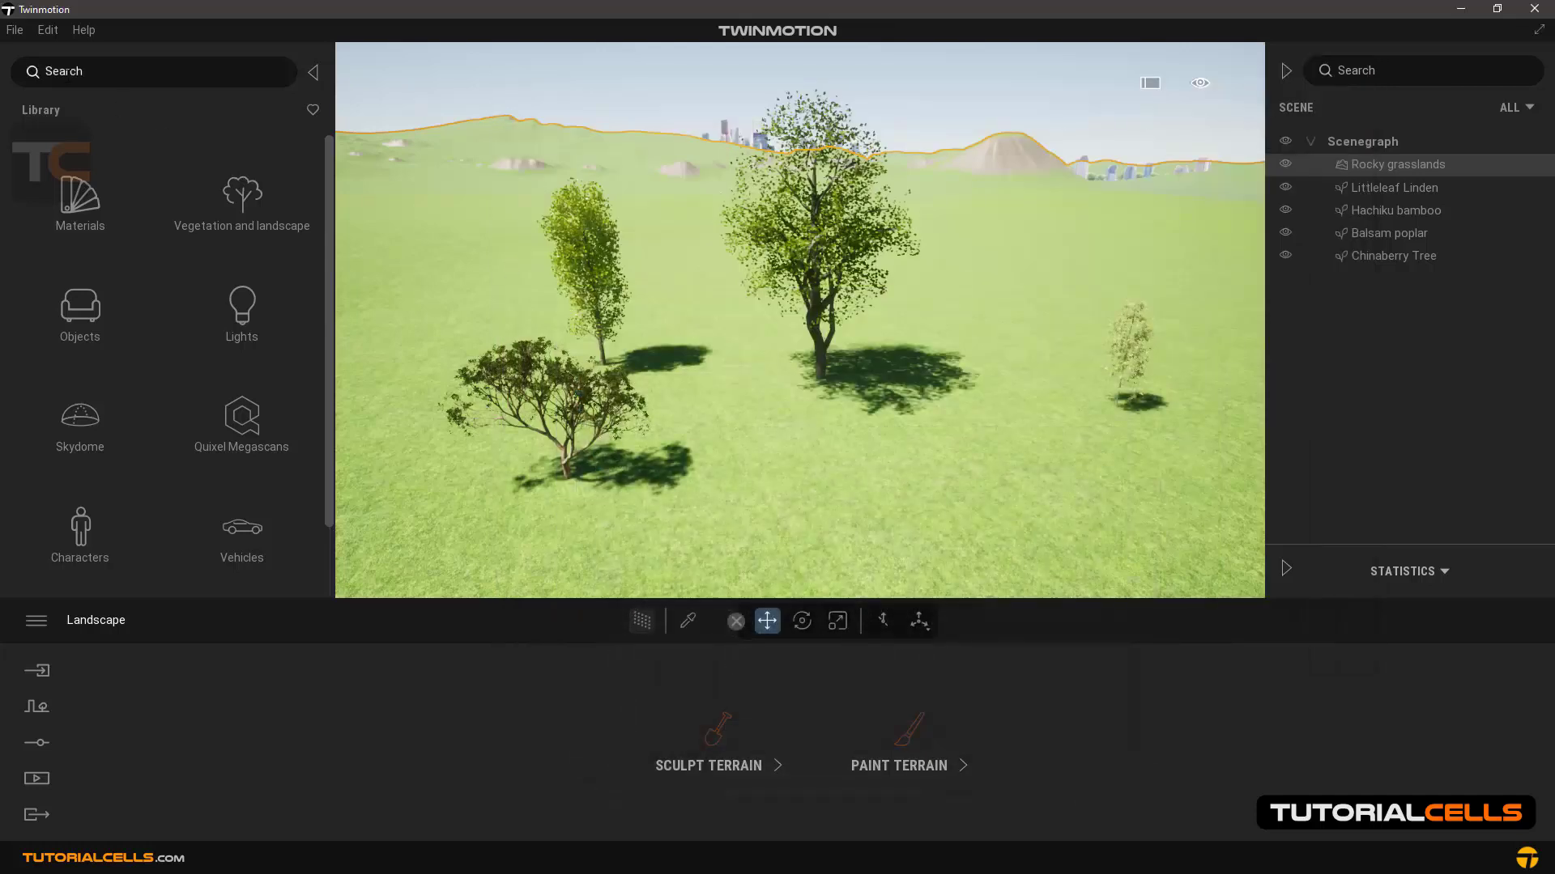
Start a new empty scene and browse the vegetation and landscape assets
left_click(30, 35)
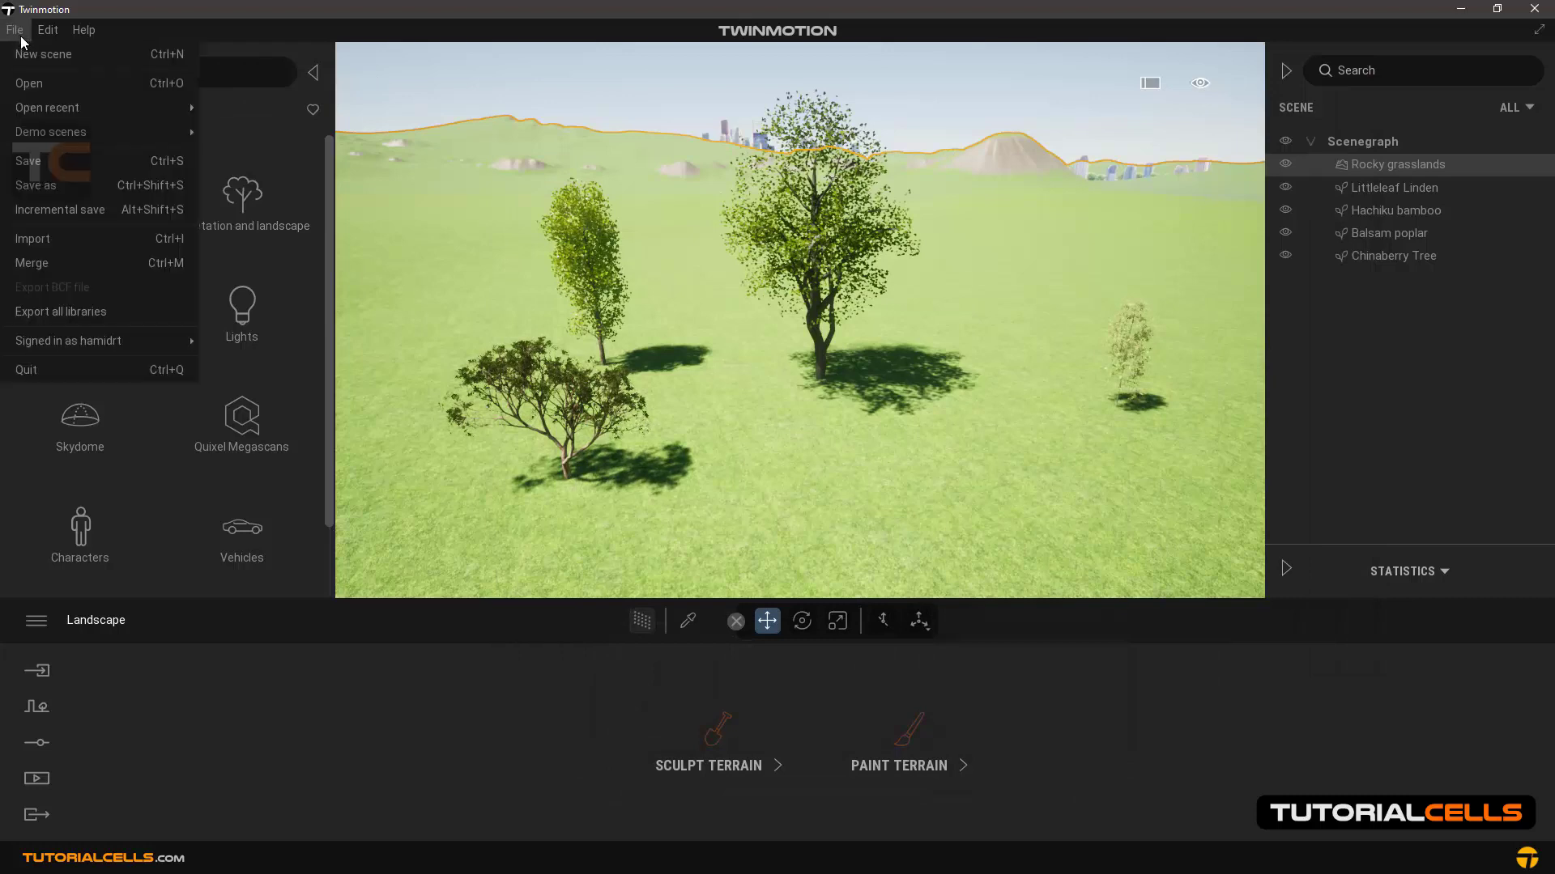
left_click(36, 55)
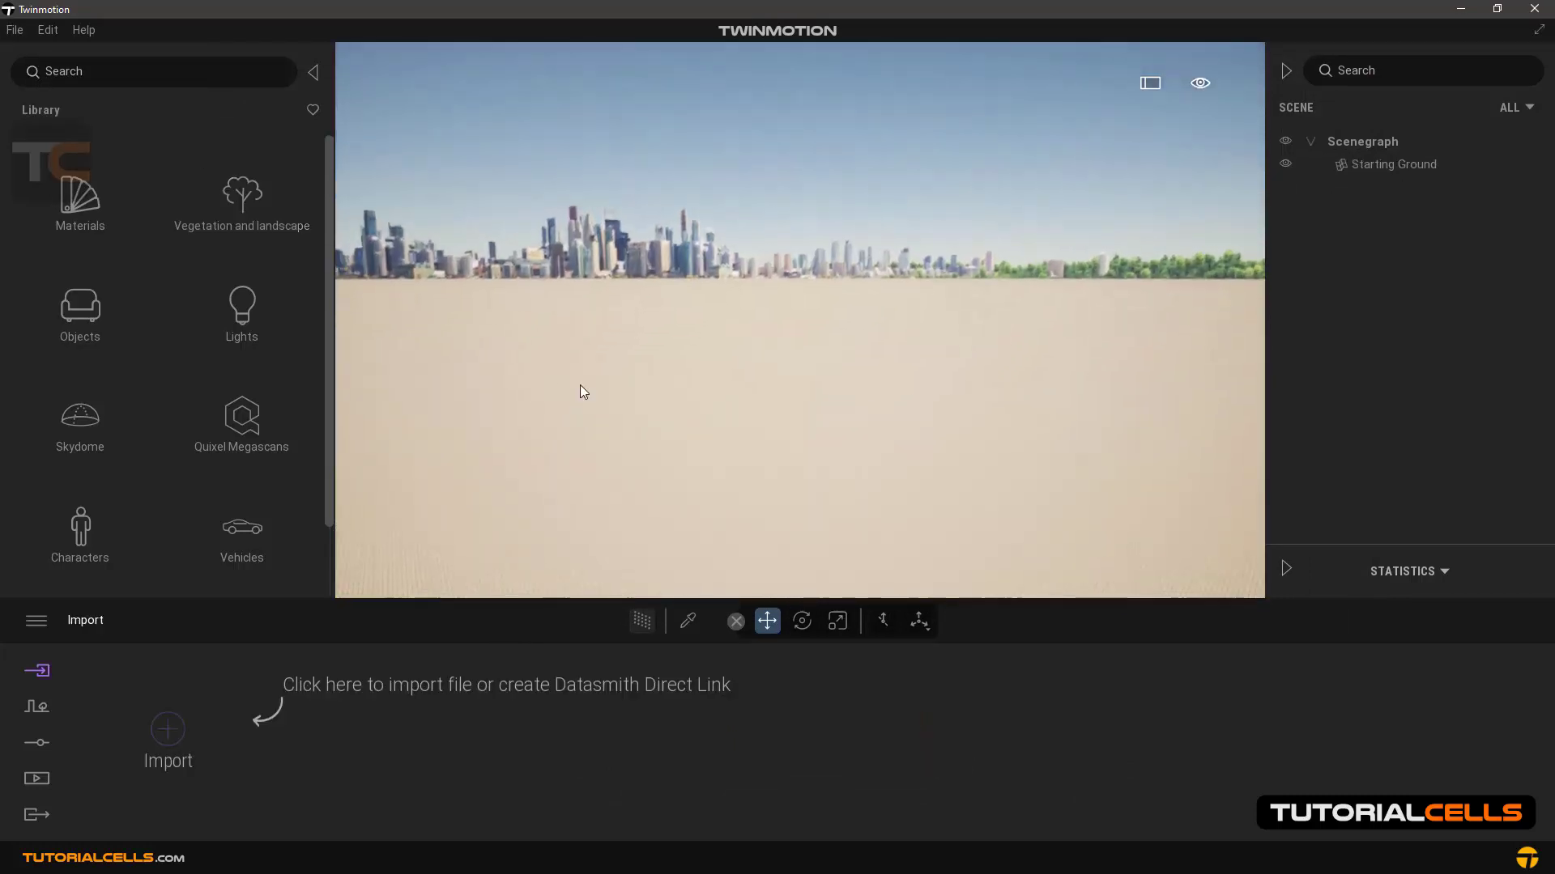
left_click(242, 197)
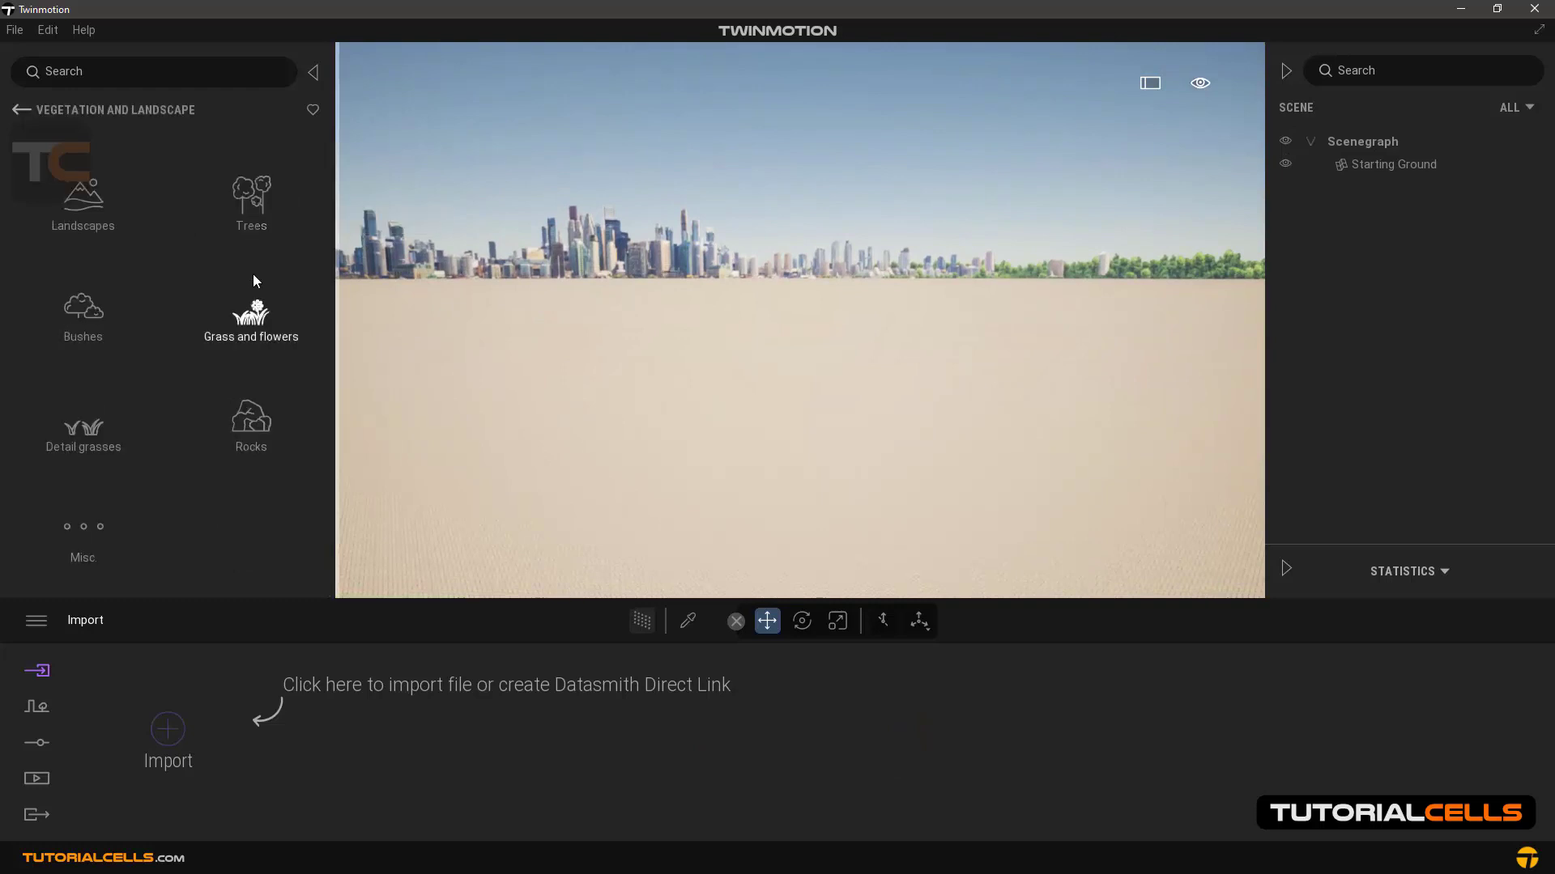
Place two Rock 5, a Rock 8 and a Rock 7 together on the sand, then hide the library
left_click(251, 417)
left_click_drag(118, 418, 591, 437)
left_click(698, 453)
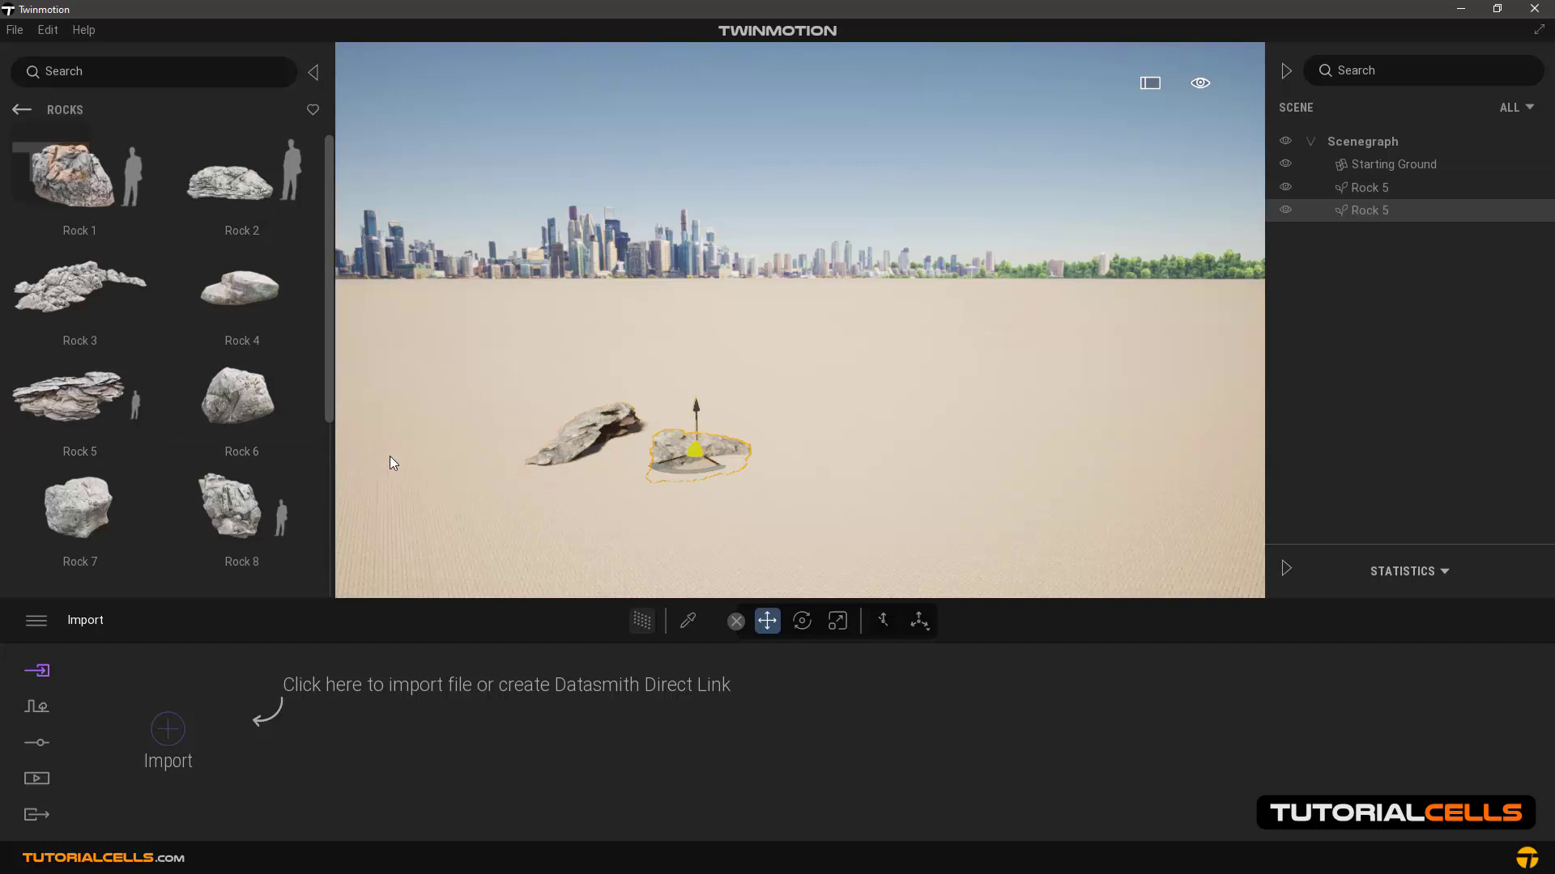
left_click_drag(245, 502, 782, 440)
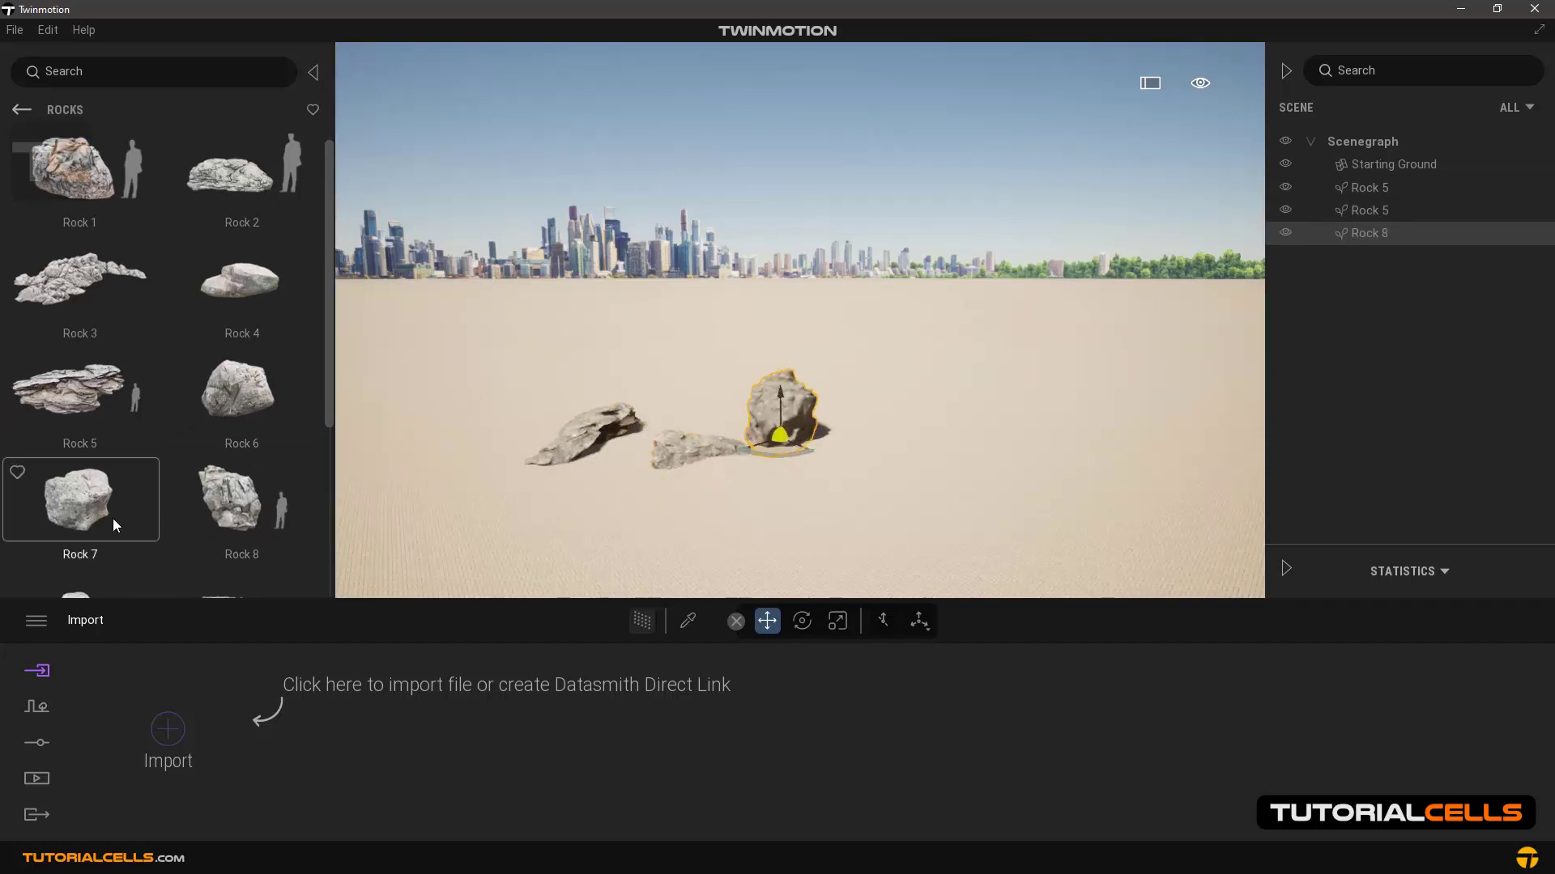
scroll(119, 518, "down", 1)
left_click(826, 452)
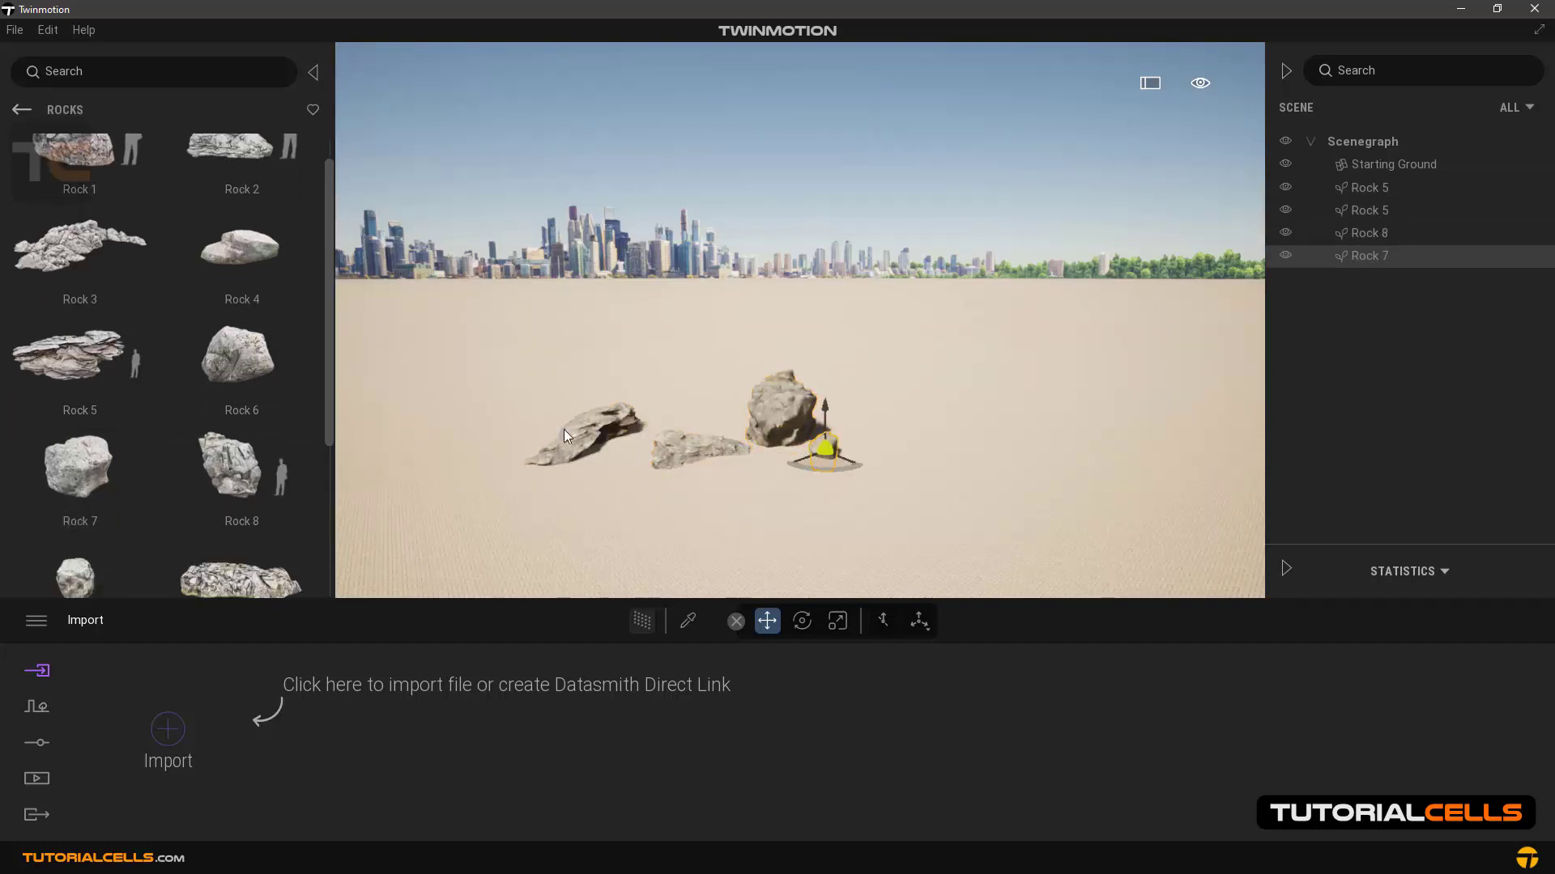
left_click(312, 72)
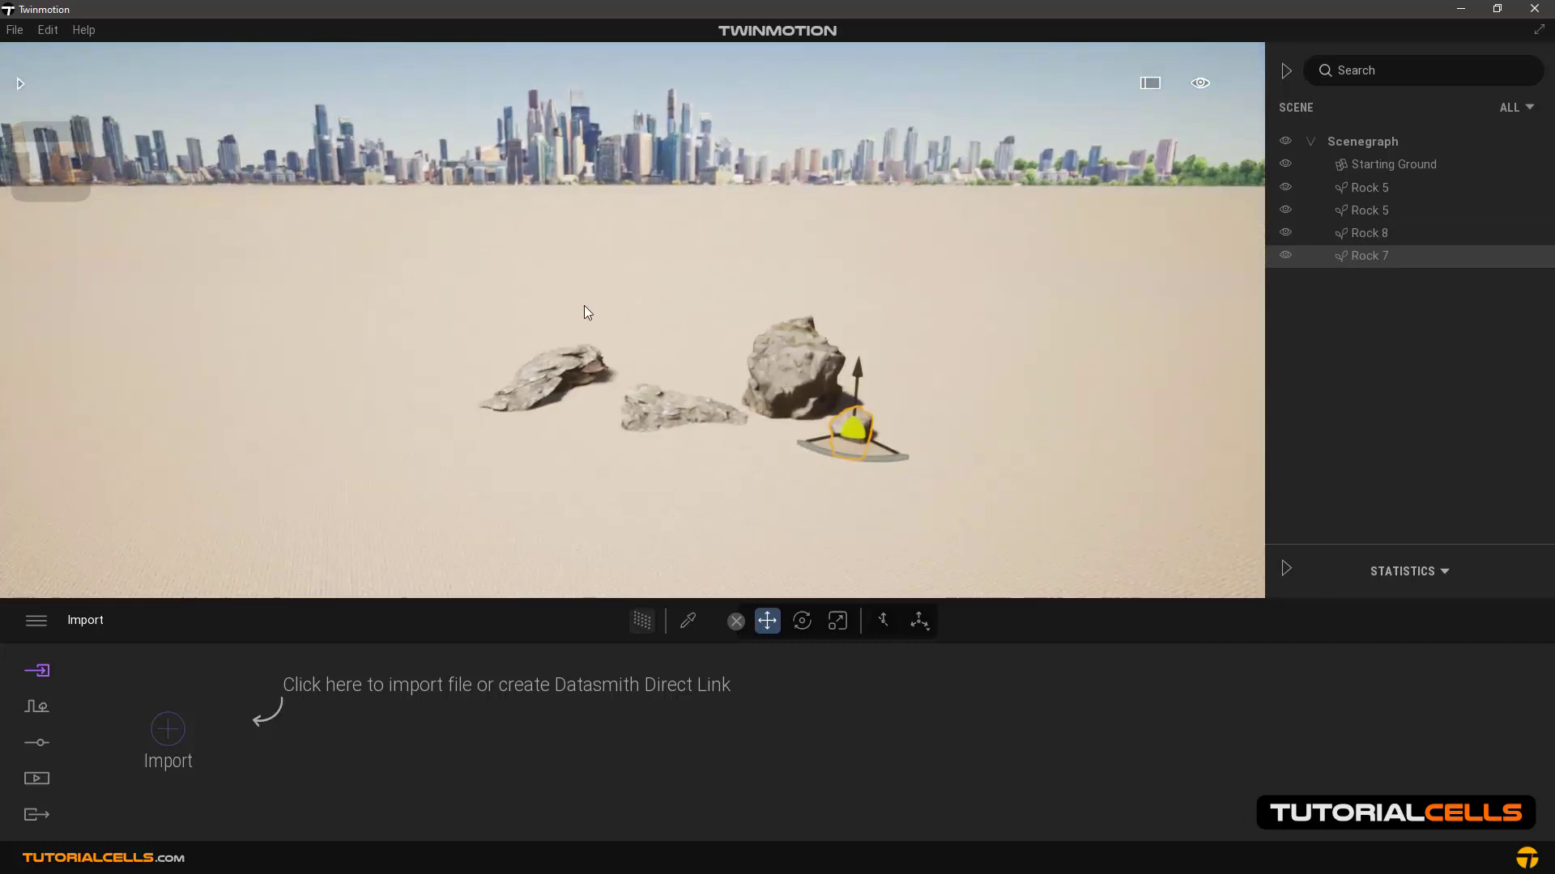
left_click(12, 30)
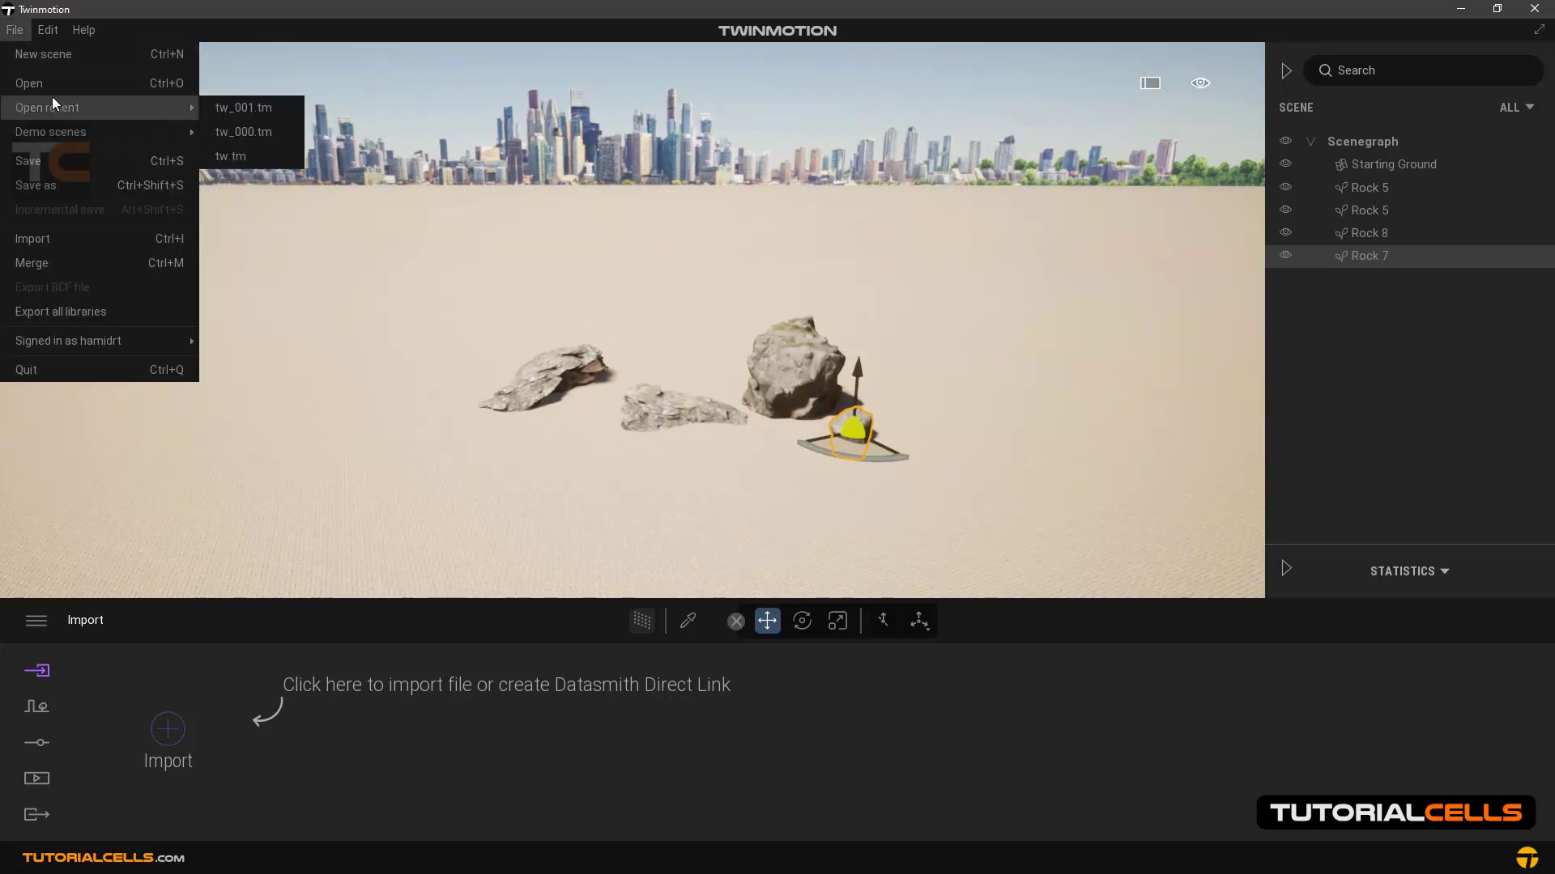
Begin opening the tw scene, then cancel at the save prompt to keep the rock scene
left_click(52, 94)
left_click(220, 205)
left_click(628, 426)
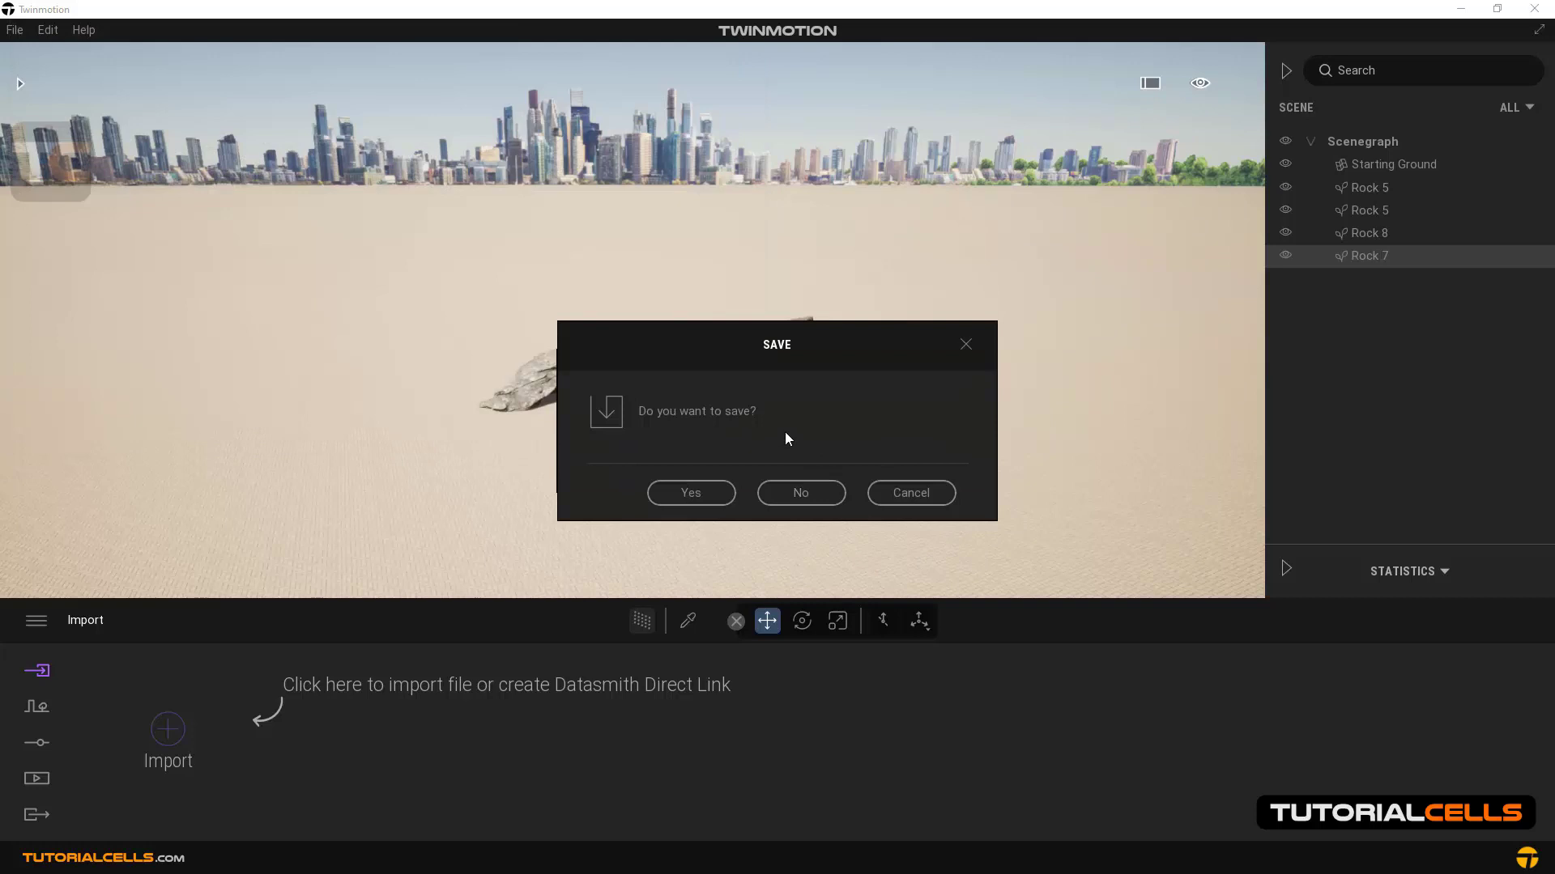
left_click_drag(740, 349, 931, 346)
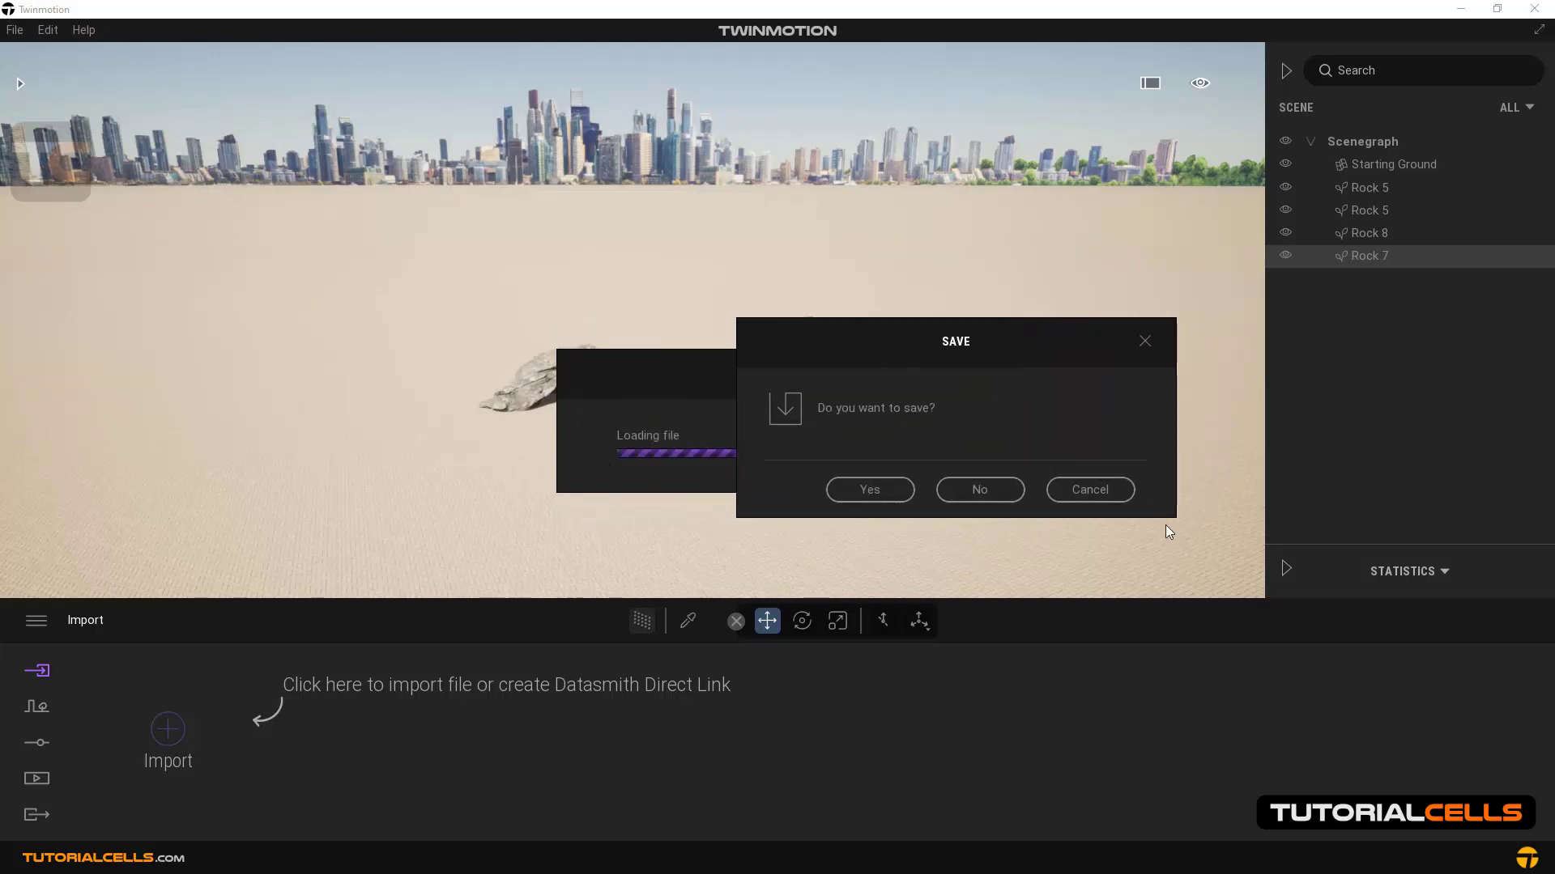
left_click(1107, 492)
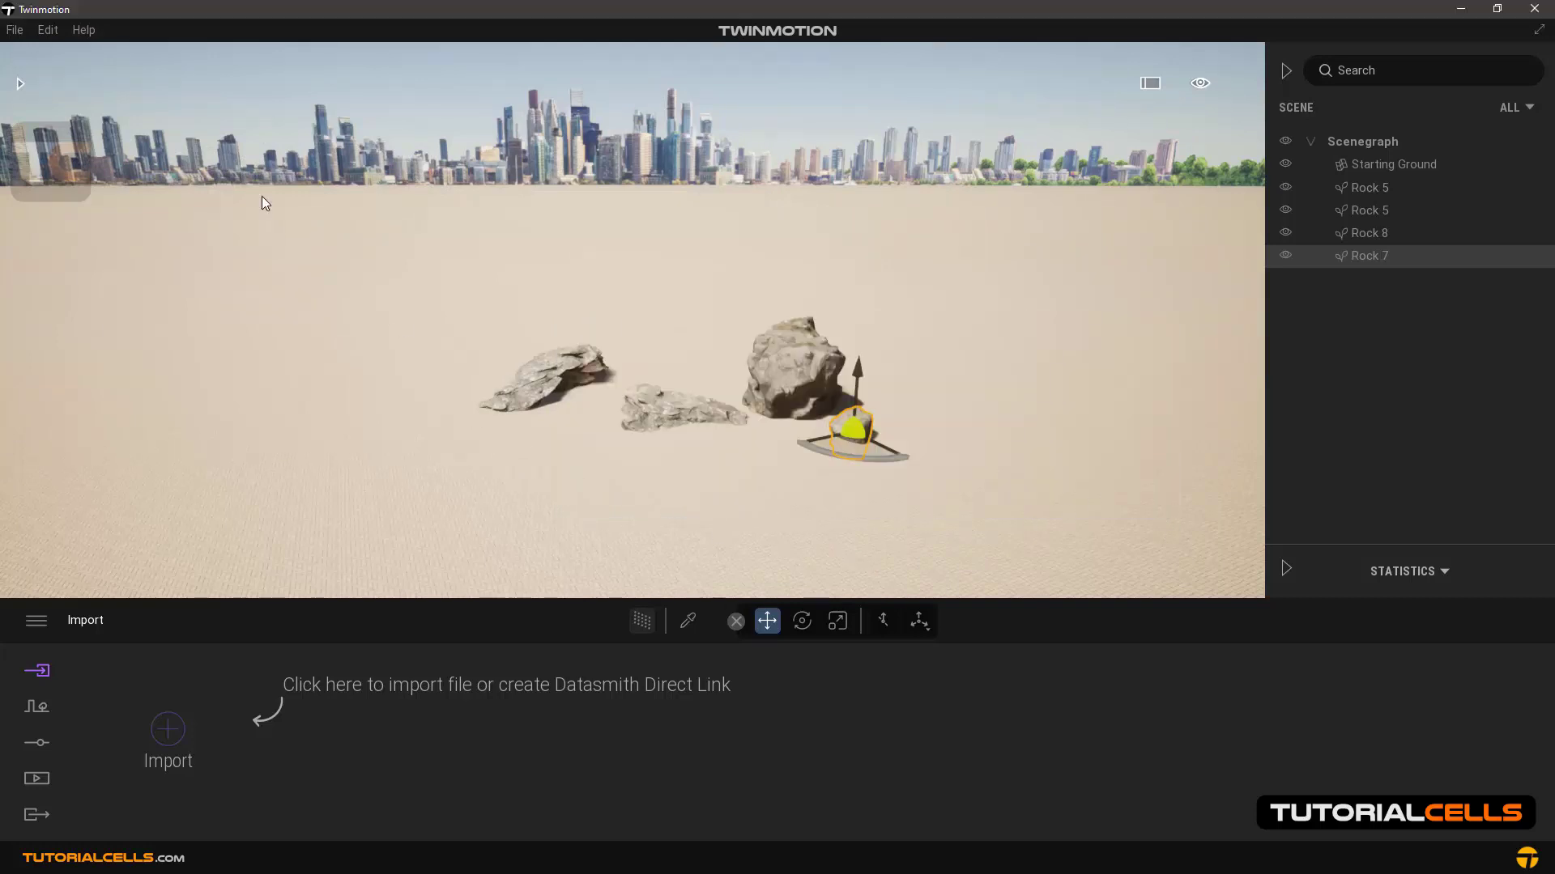
left_click(16, 32)
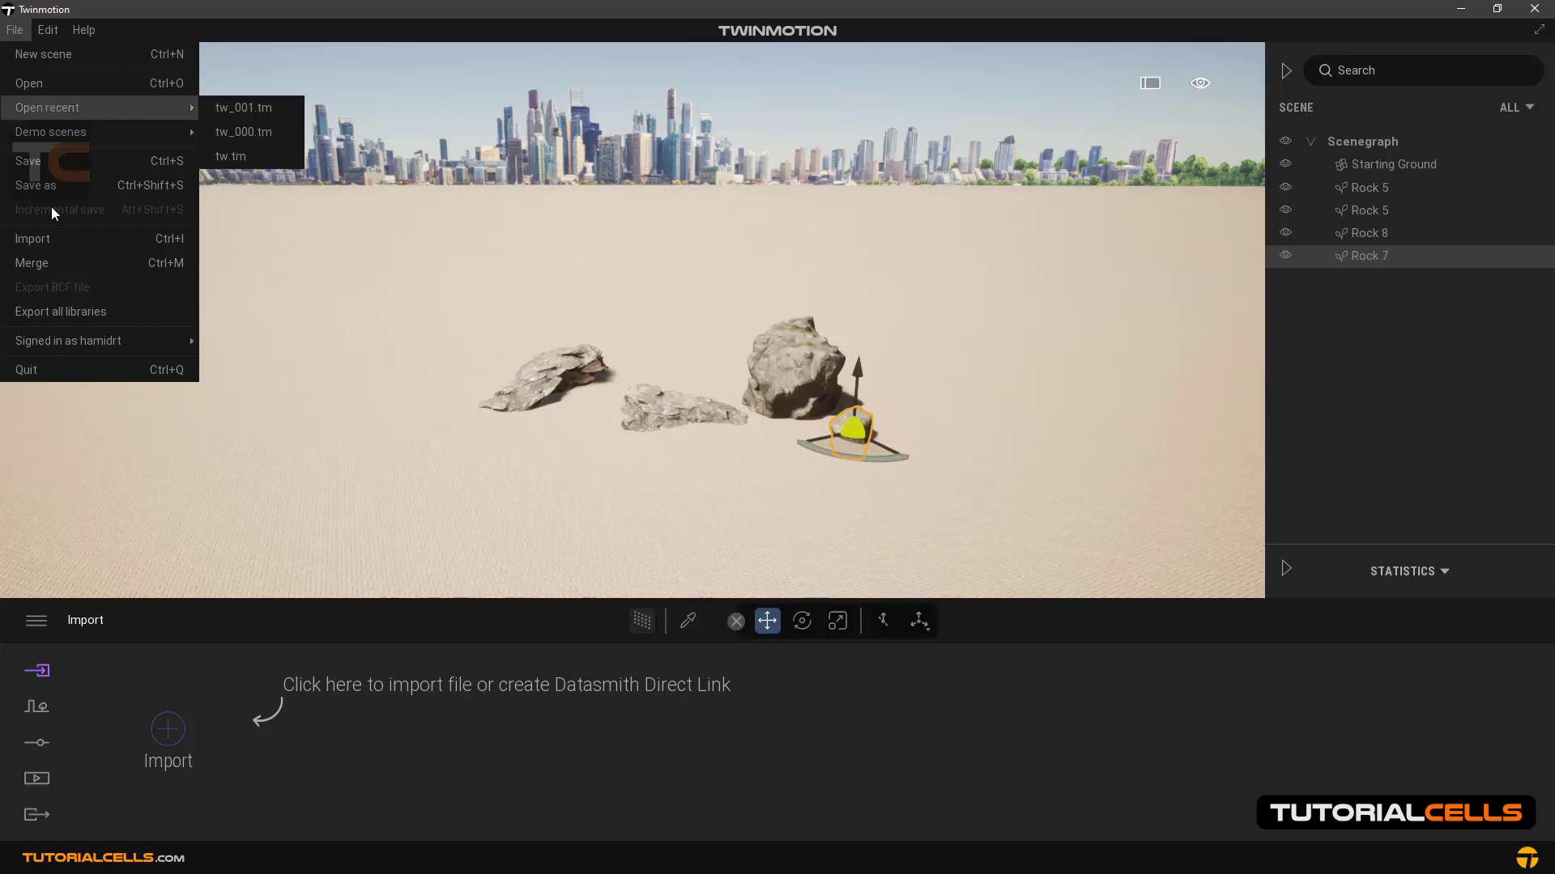
Choose tw as the file to merge and show the Merge options
left_click(61, 264)
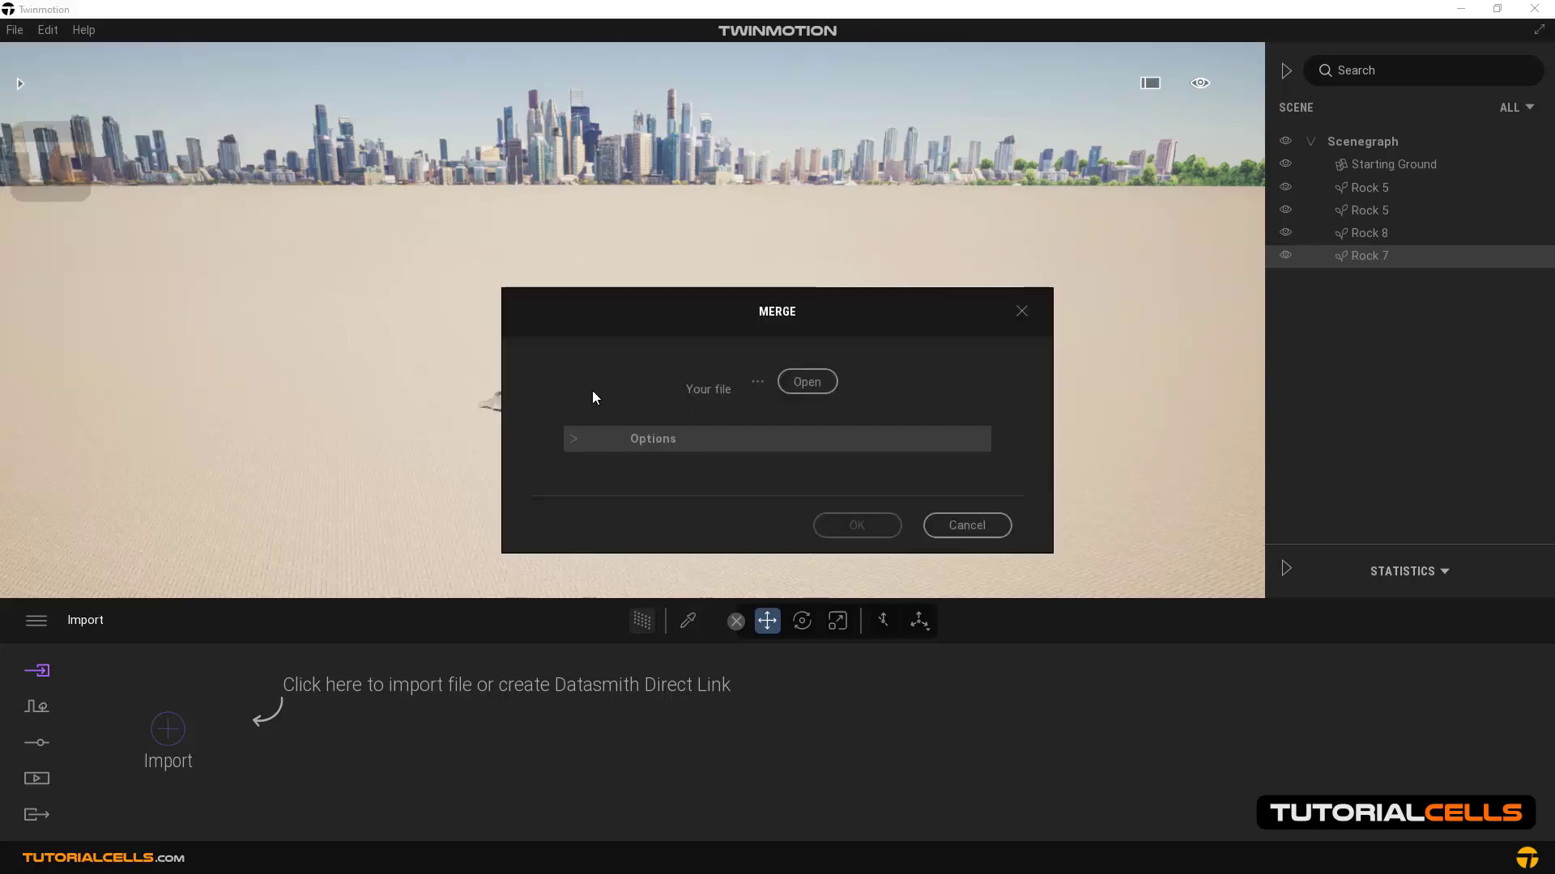
left_click(807, 382)
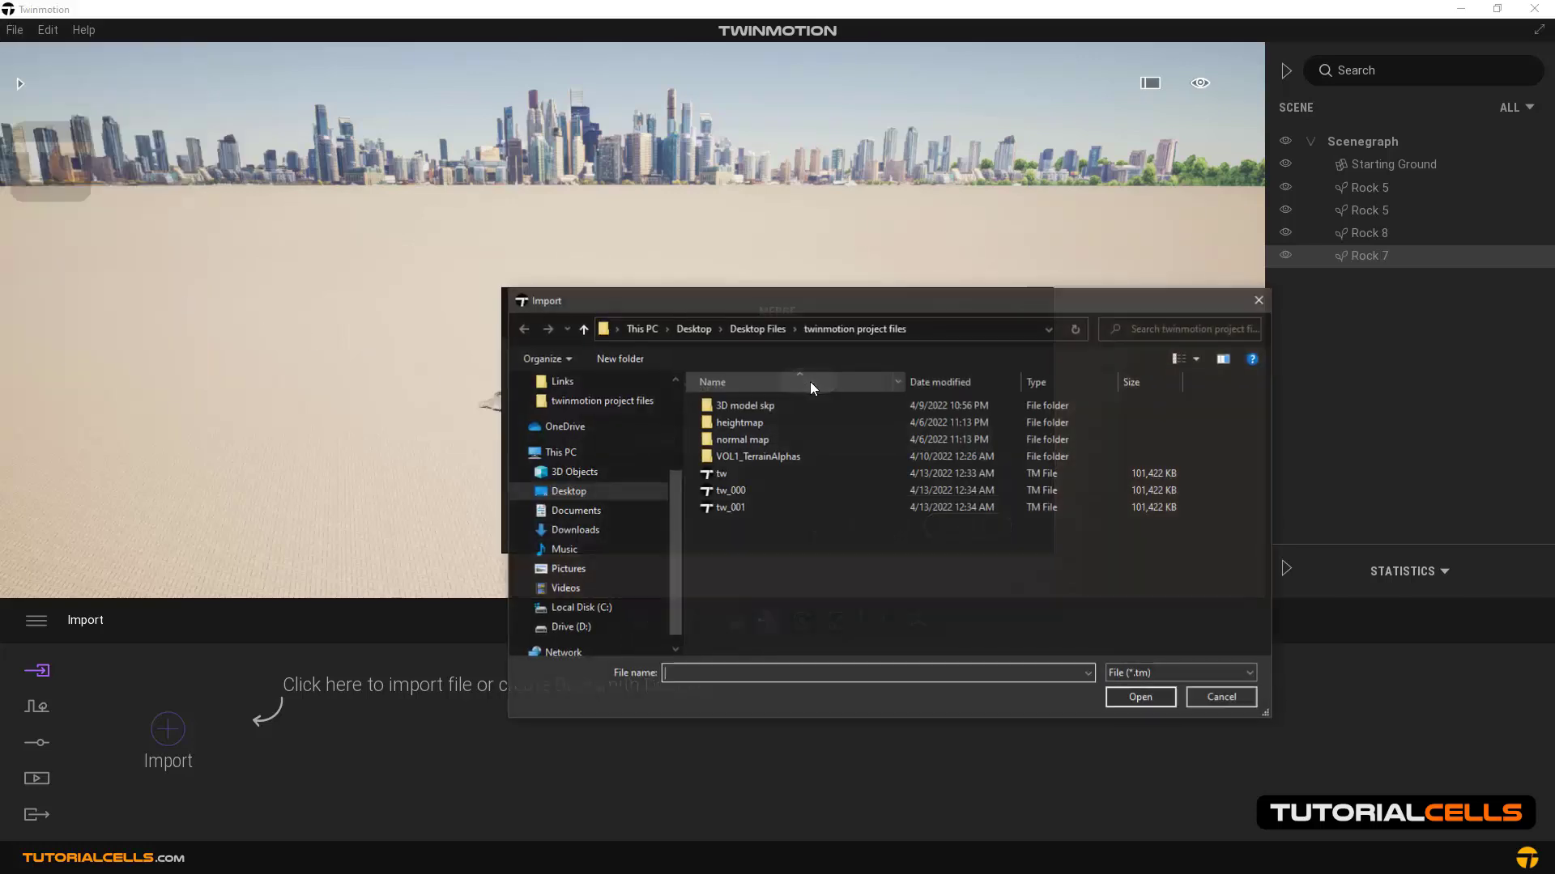
left_click(721, 473)
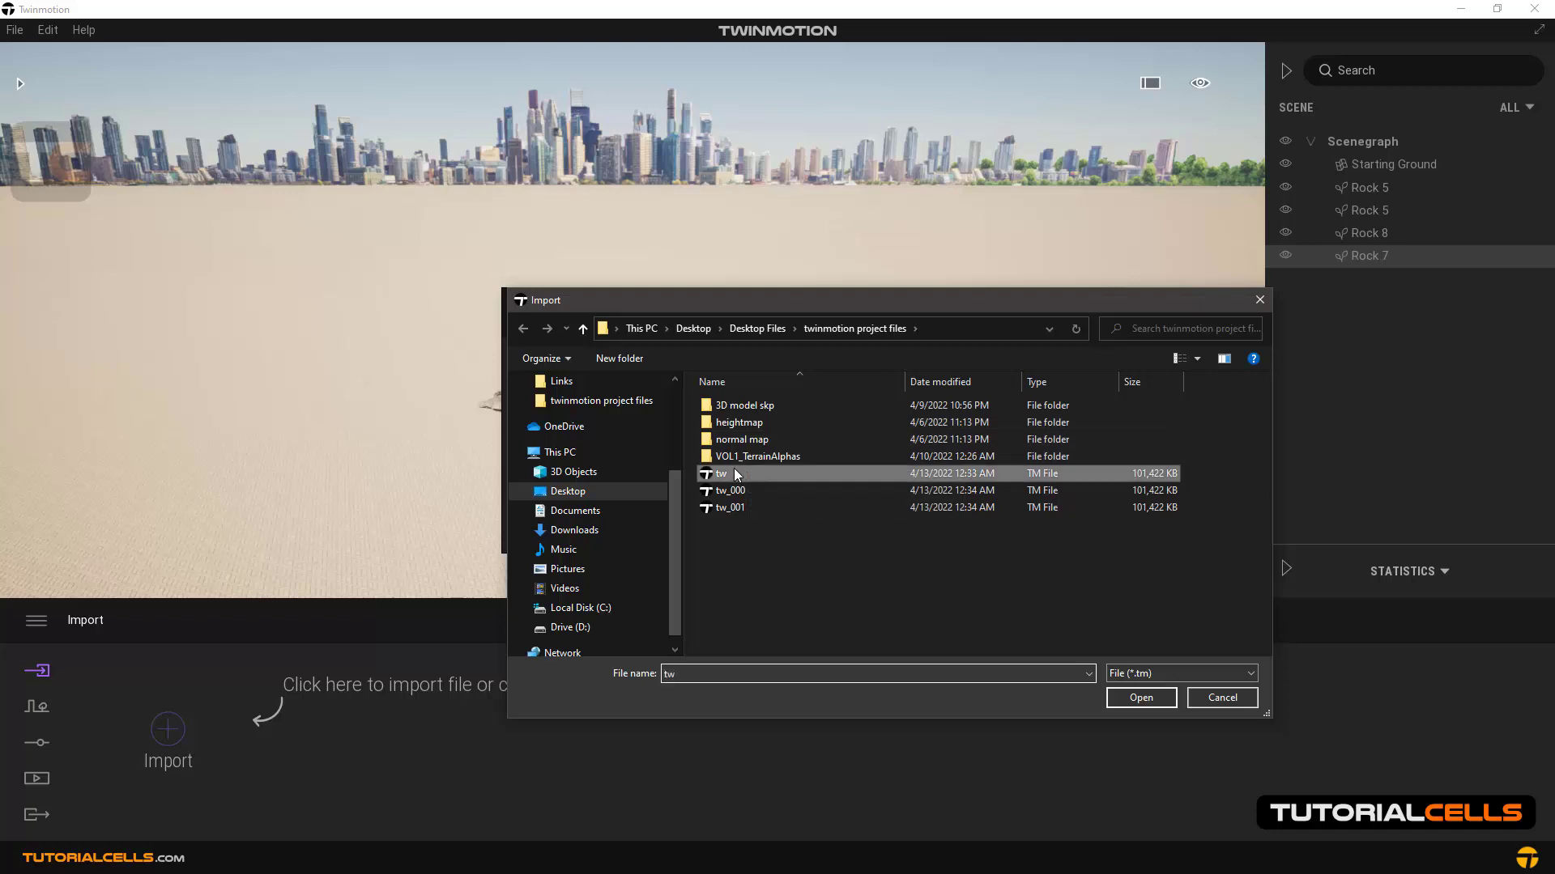
left_click(1141, 698)
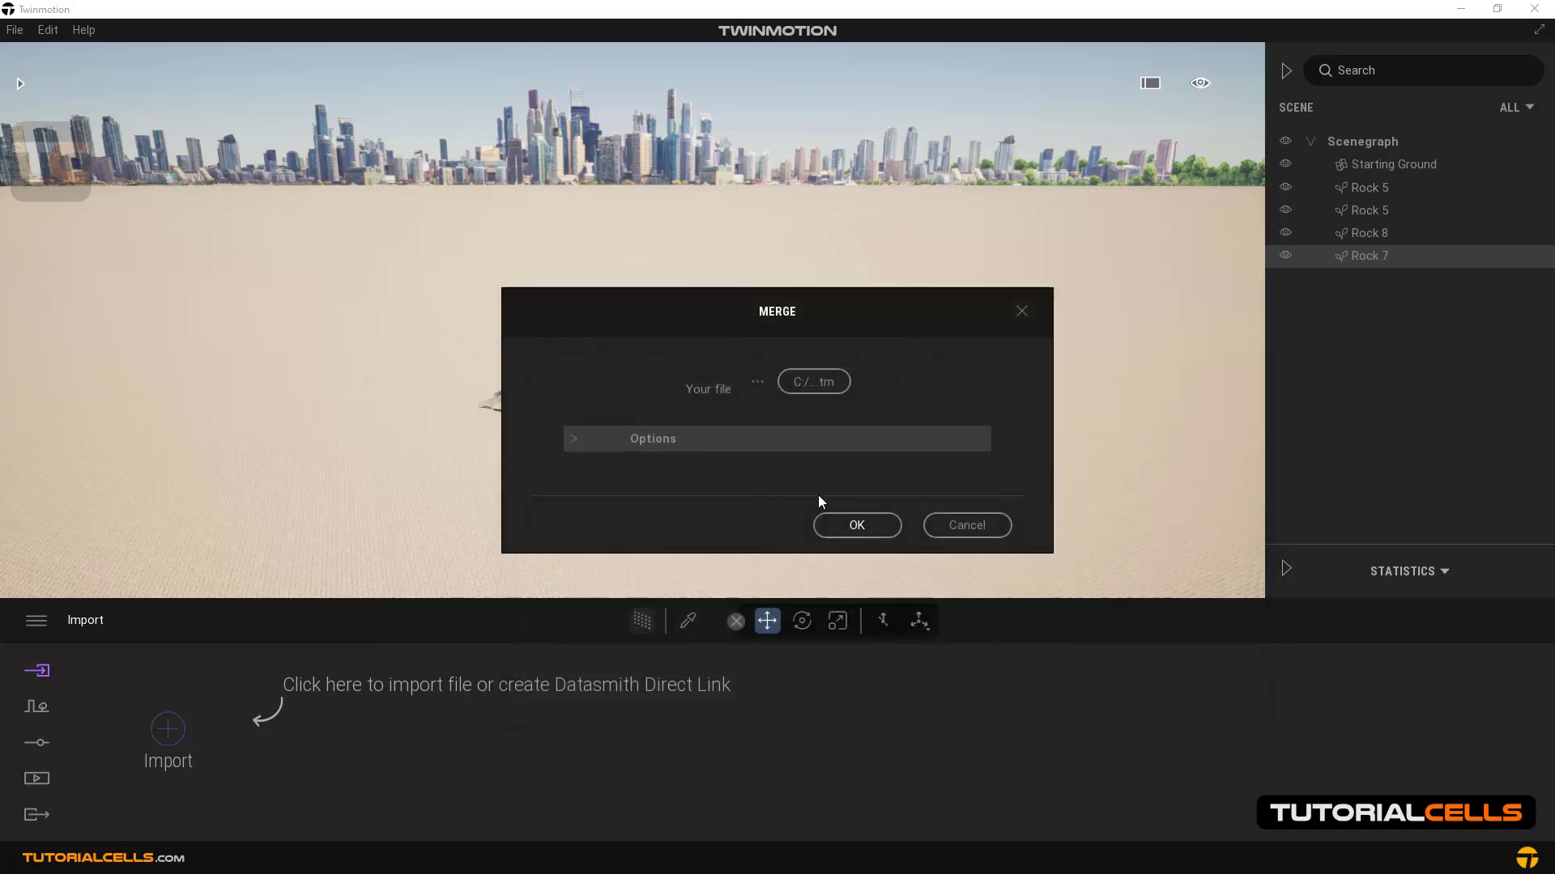
left_click(658, 438)
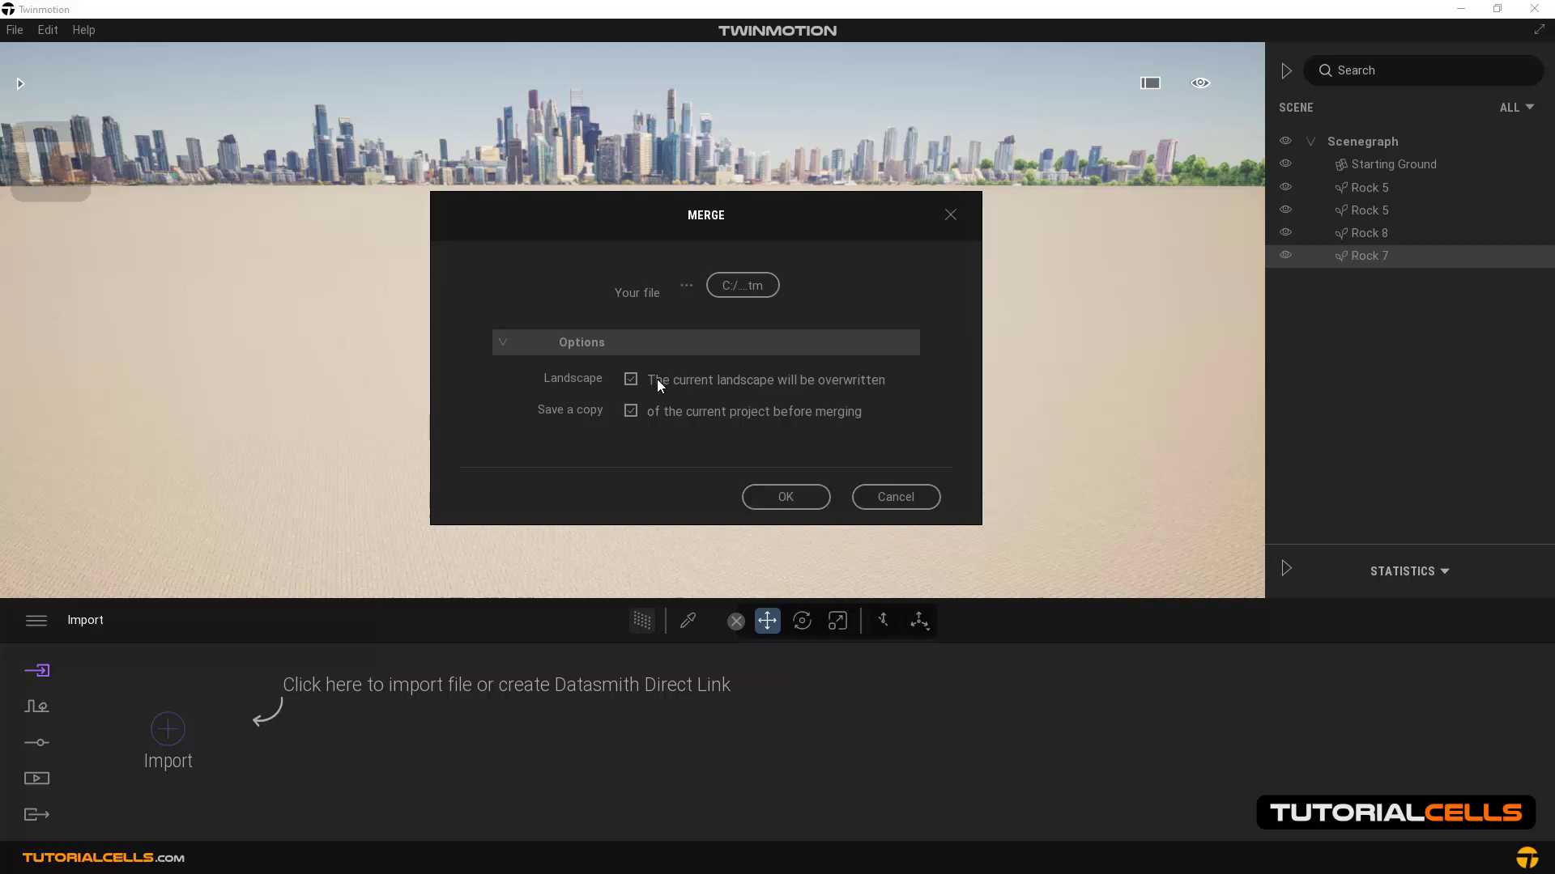
Turn off Save a copy and merge tw's grassland and trees into the rock scene
left_click(629, 412)
left_click(768, 508)
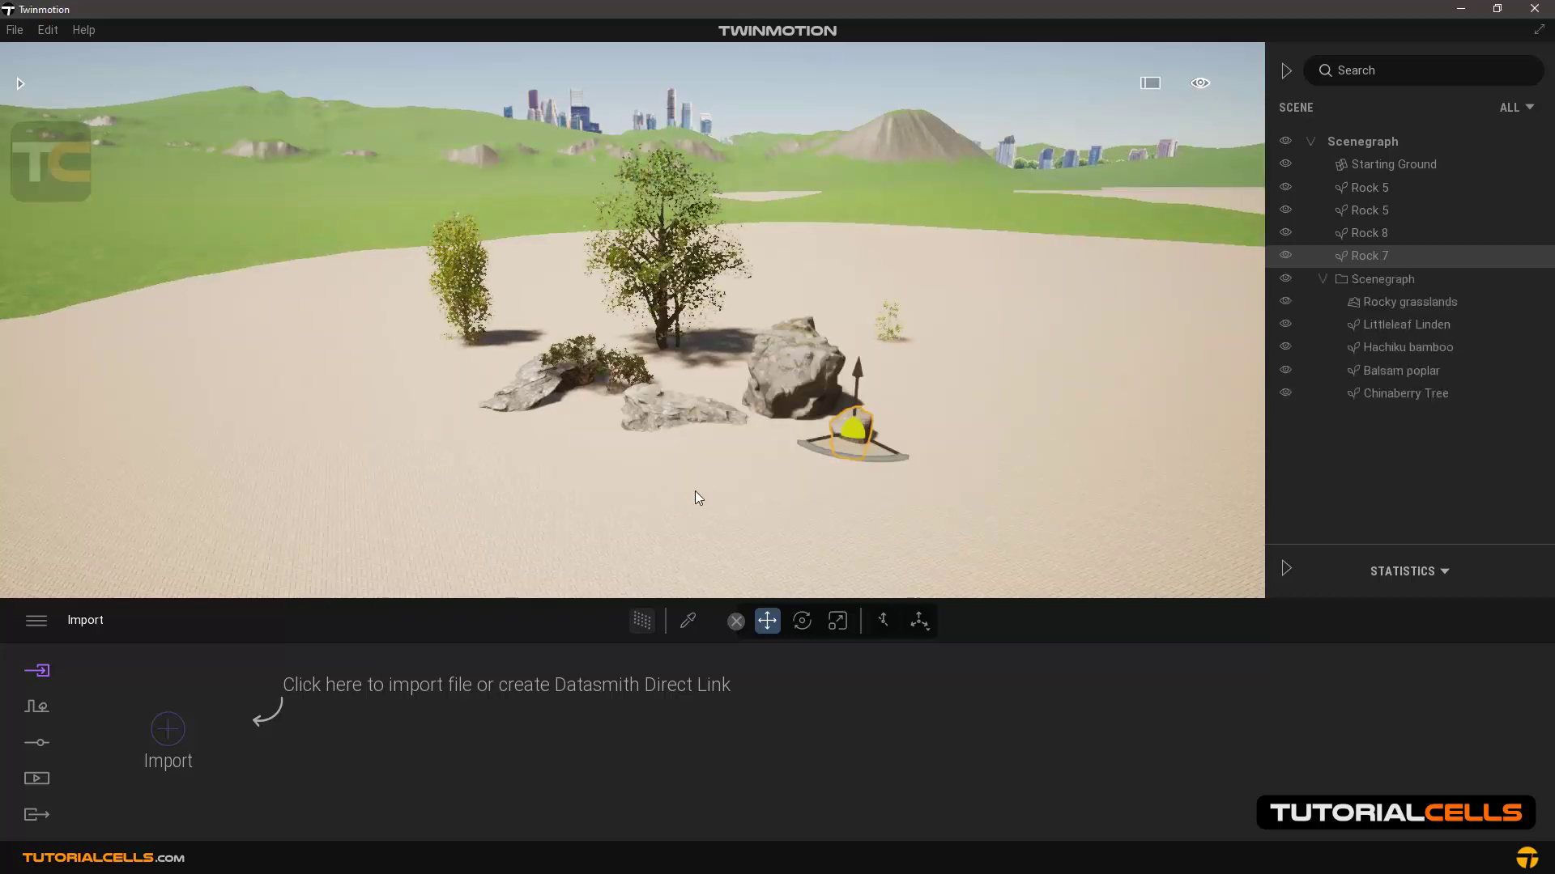
Expand the merged scene group, move closer to the rocks and trees, and select Starting Ground
left_click(1322, 279)
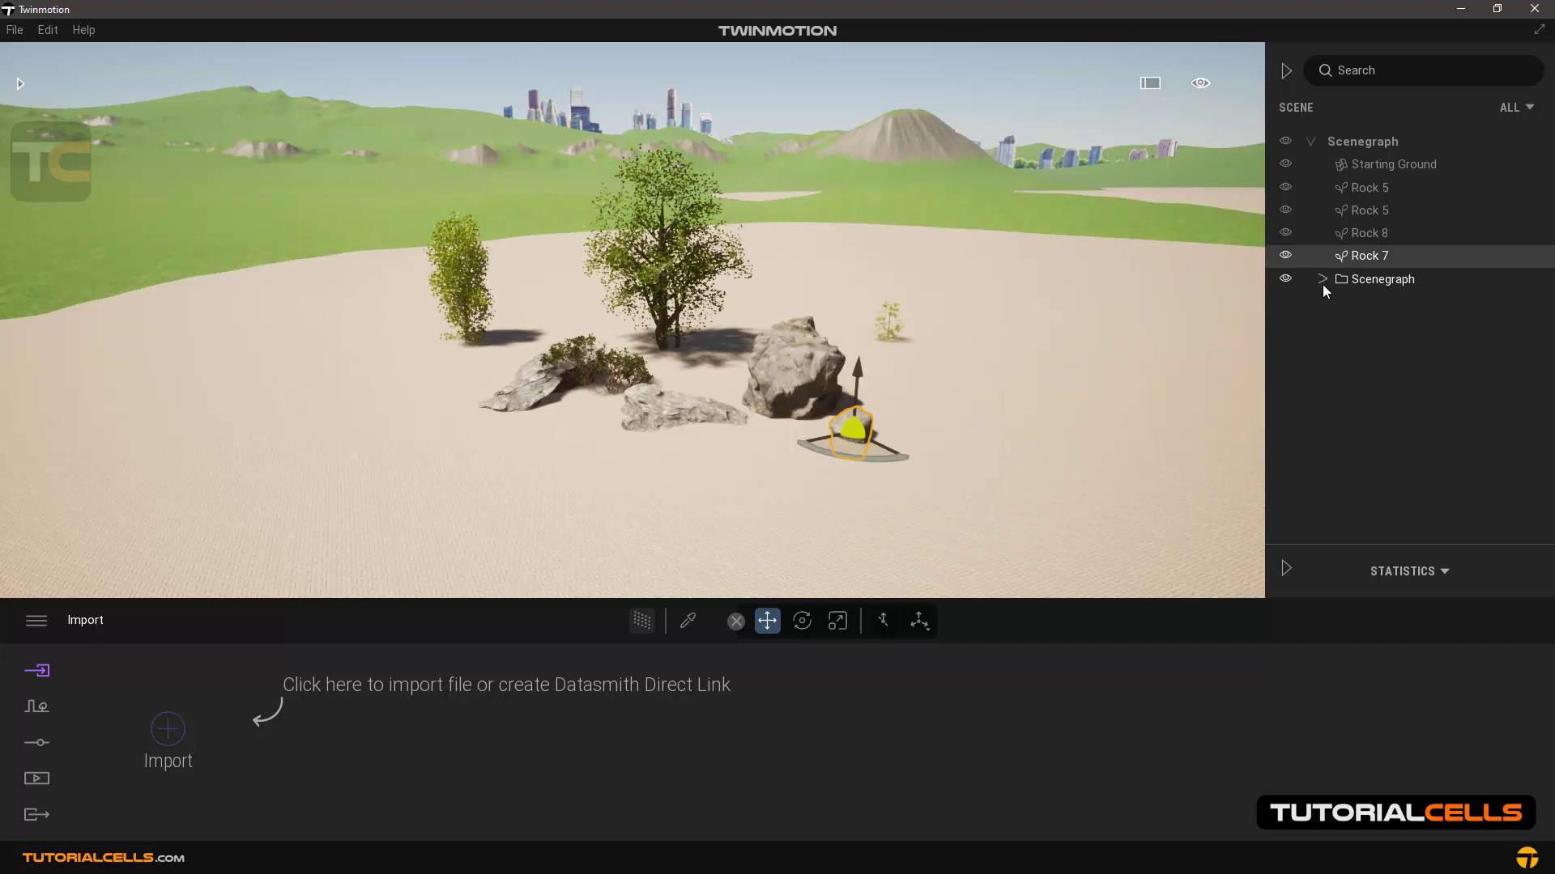
left_click(1326, 283)
left_click(1323, 278)
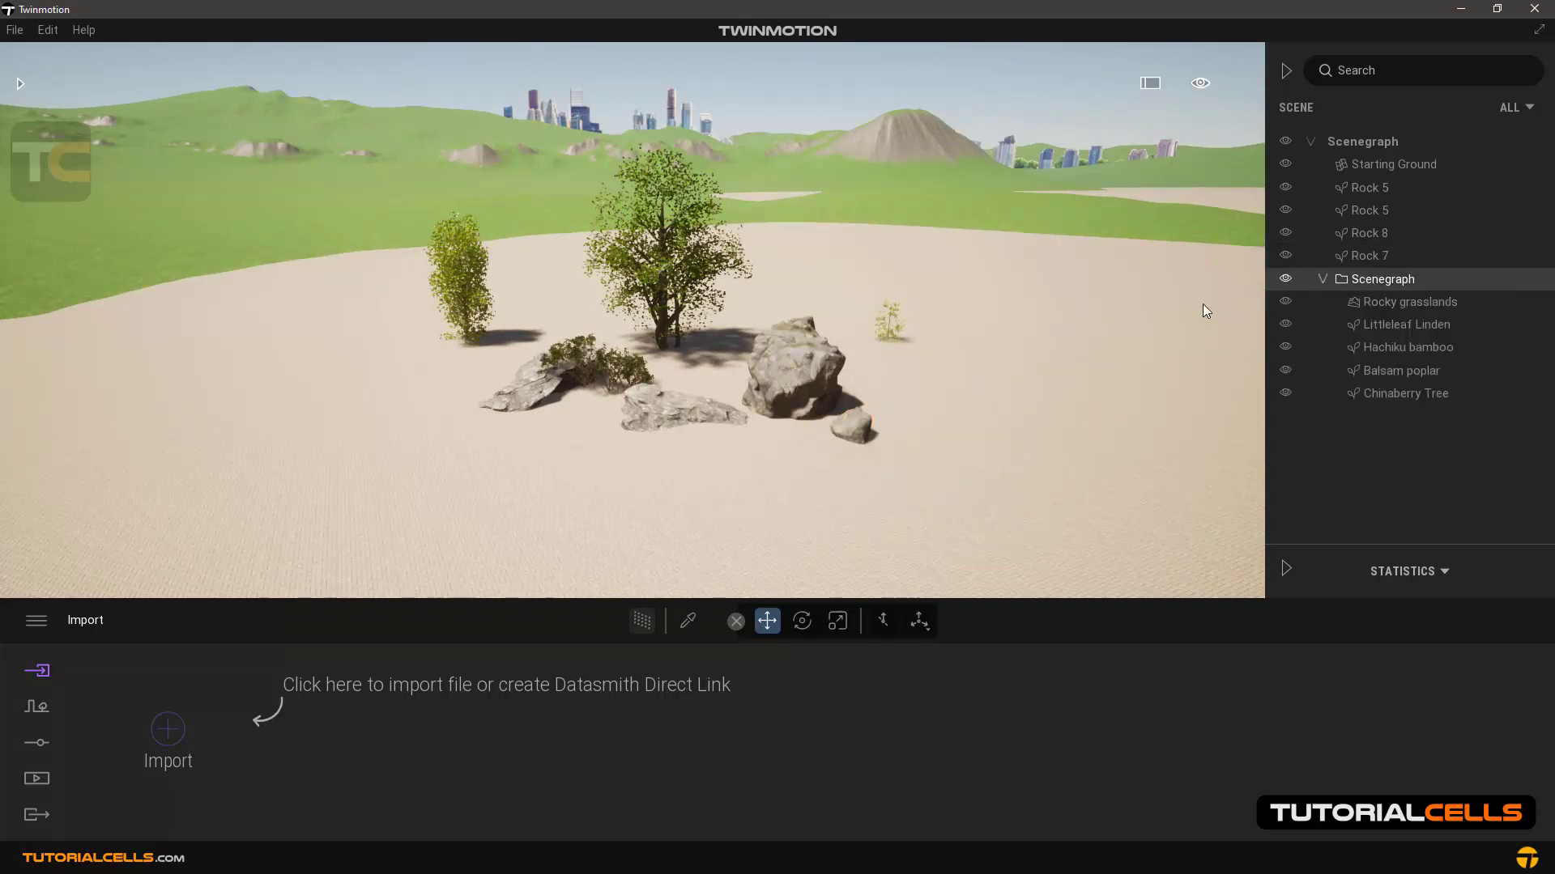
left_click_drag(1011, 355, 1071, 343)
left_click(1353, 172)
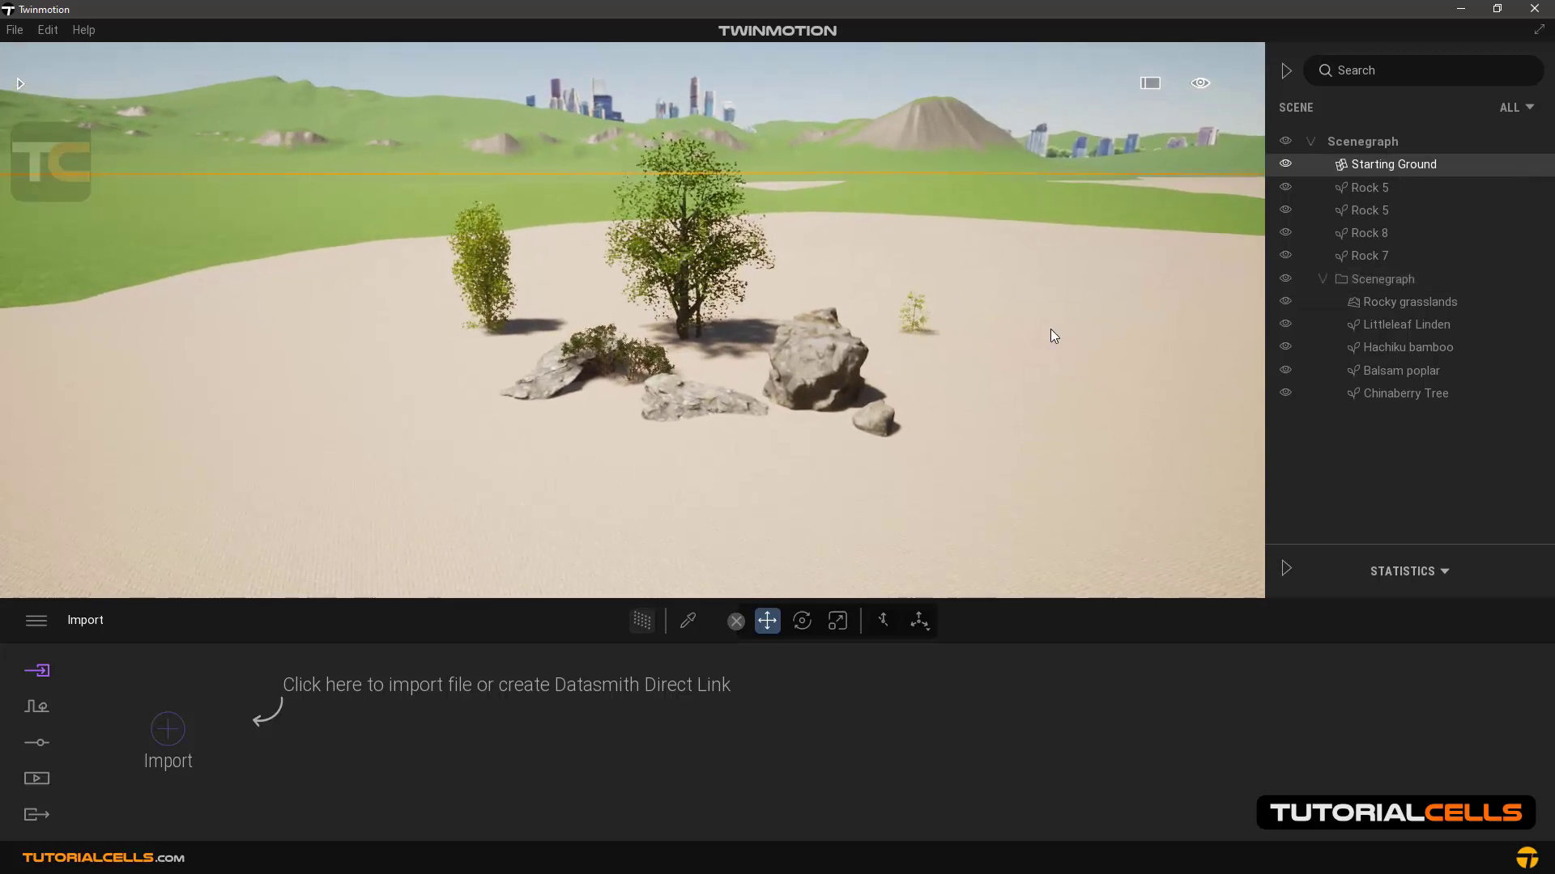
Delete the Starting Ground and select Rock 8, Rock 5, Rock 7 and the left rock
key("Delete")
left_click_drag(1051, 329, 1034, 358)
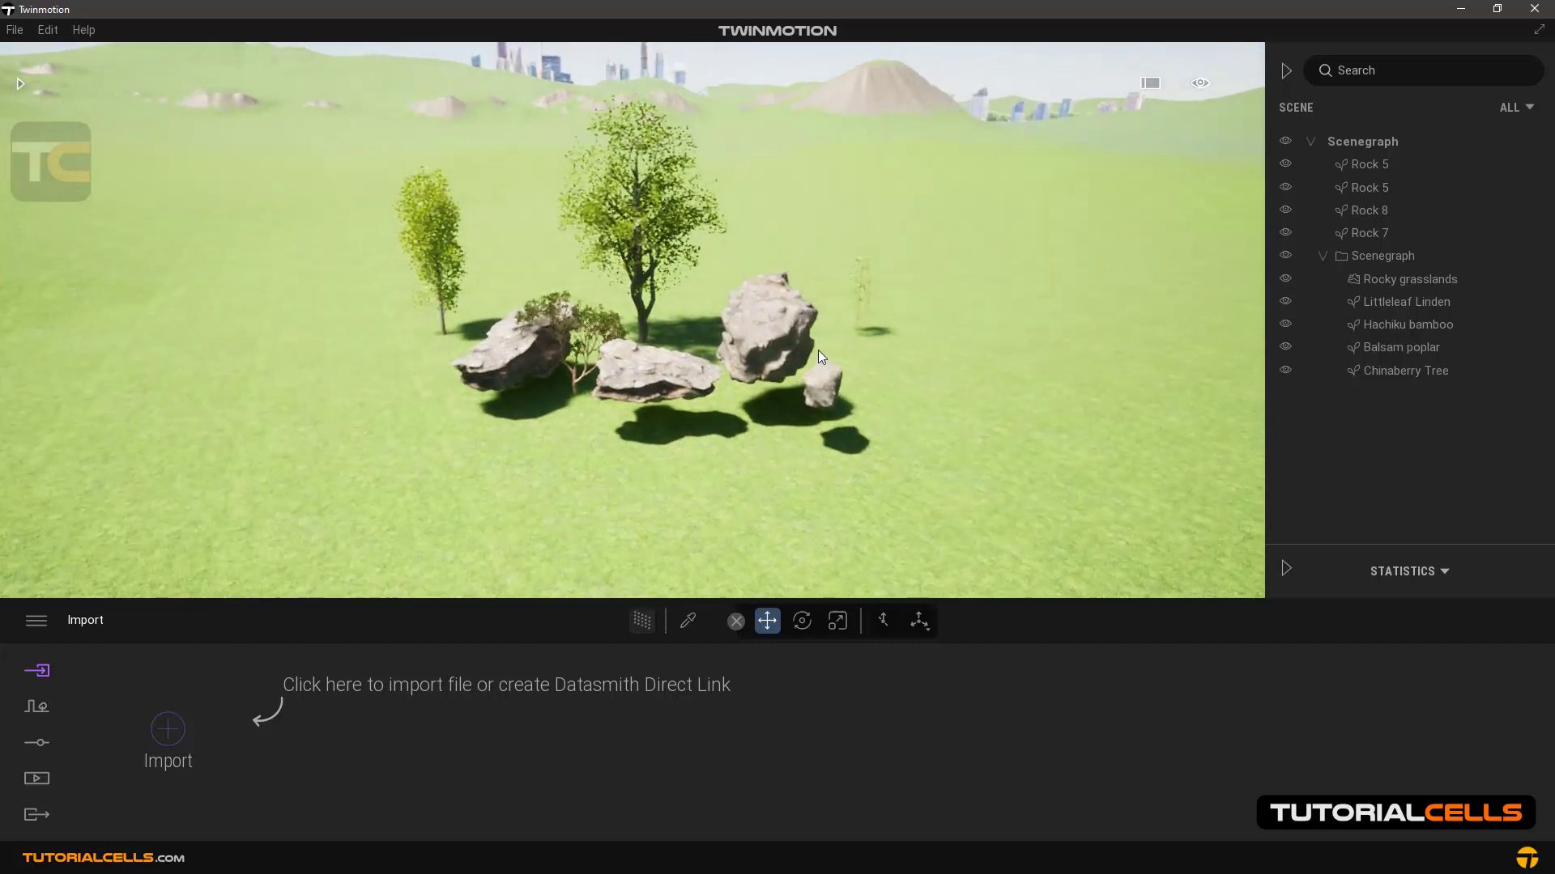
left_click(820, 352)
left_click(662, 375, "ctrl")
left_click(503, 368, "ctrl")
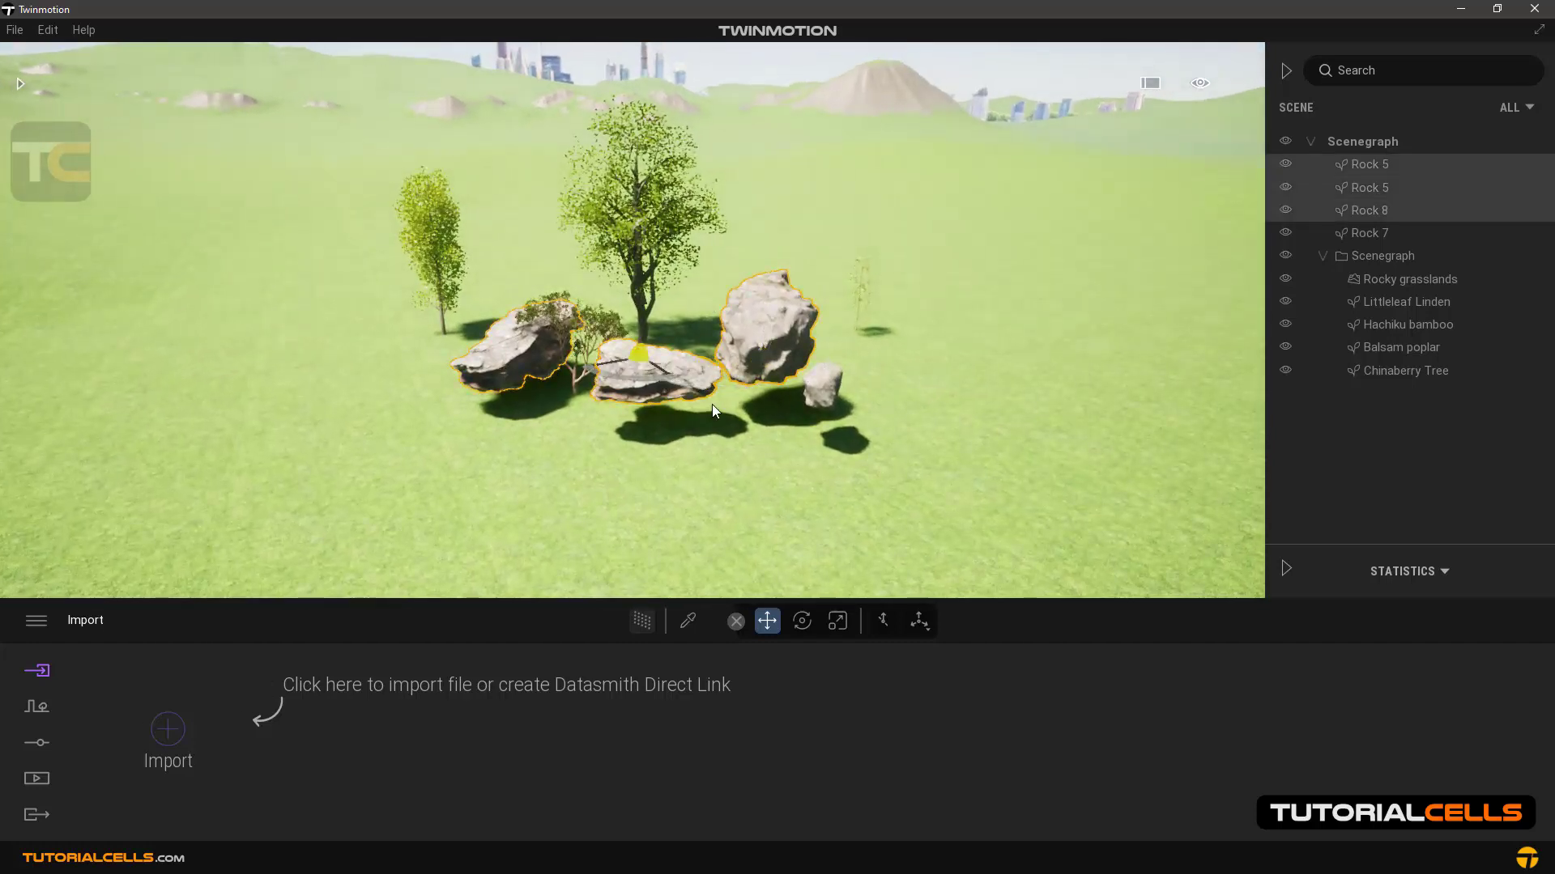
left_click(809, 393, "ctrl")
Lower the four selected rocks down onto the grass landscape
left_click_drag(684, 308, 683, 353)
left_click(893, 404)
right_click_drag(894, 402, 809, 479)
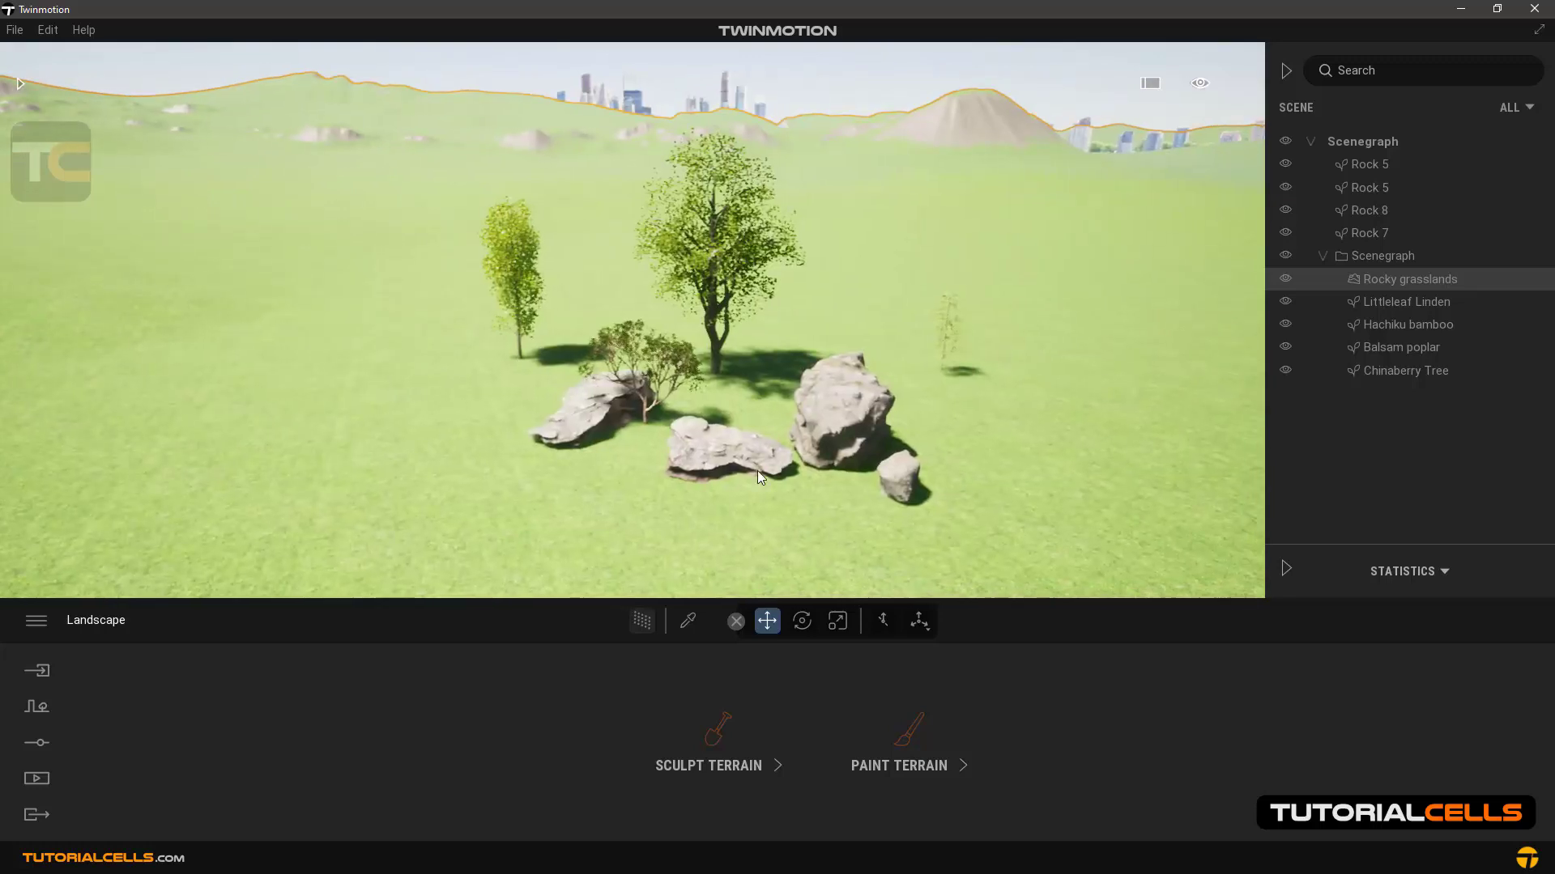